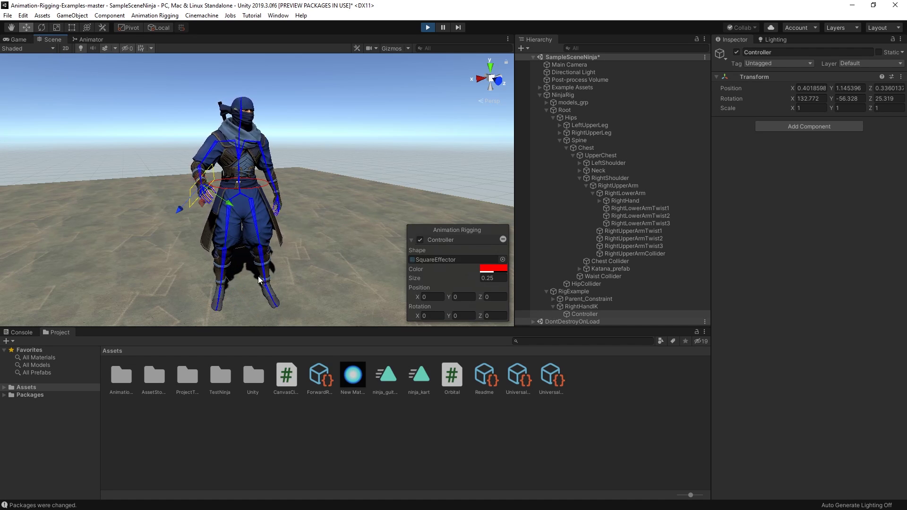
- In Play mode, drag the right-hand controller effector up and to the left, then pick the Rotate tool
drag(204, 193, 257, 178)
scroll(210, 185, up, 5)
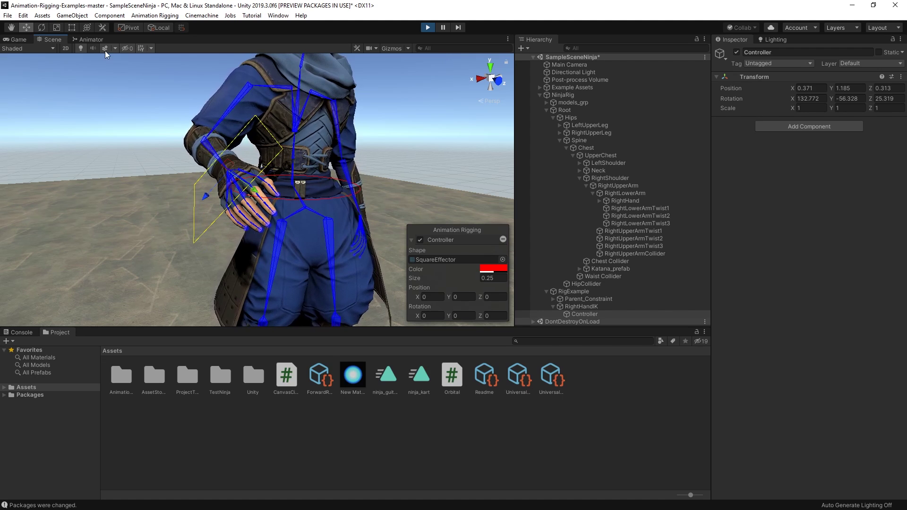
click(41, 28)
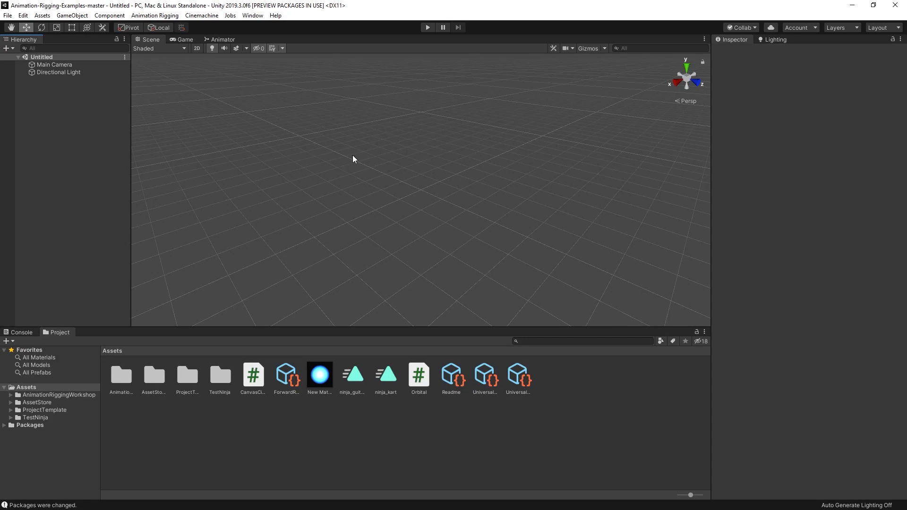
- Show preview packages in Package Manager and install the Animation Rigging package
right_drag(353, 155, 301, 95)
click(253, 15)
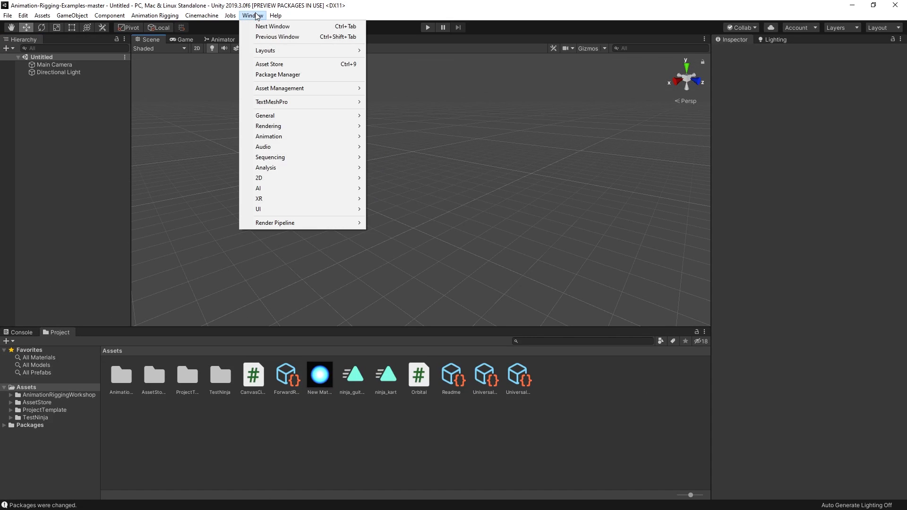
click(284, 76)
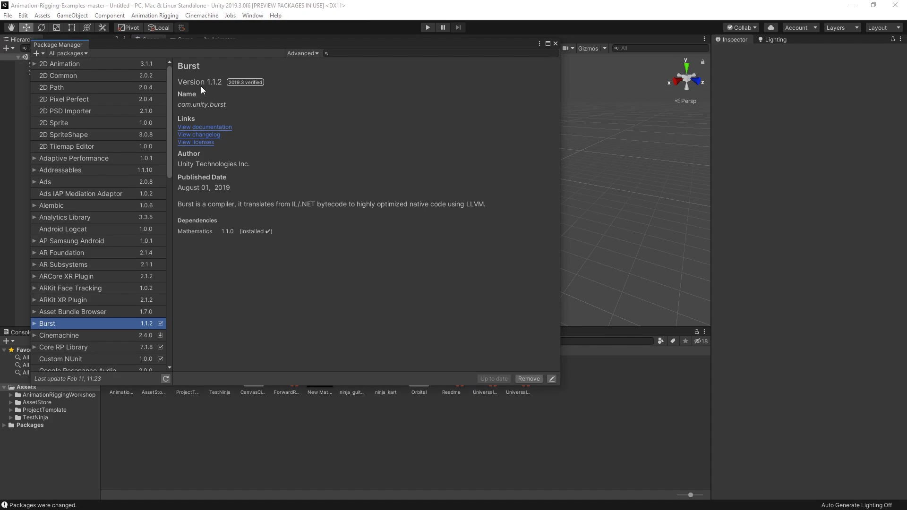
click(316, 52)
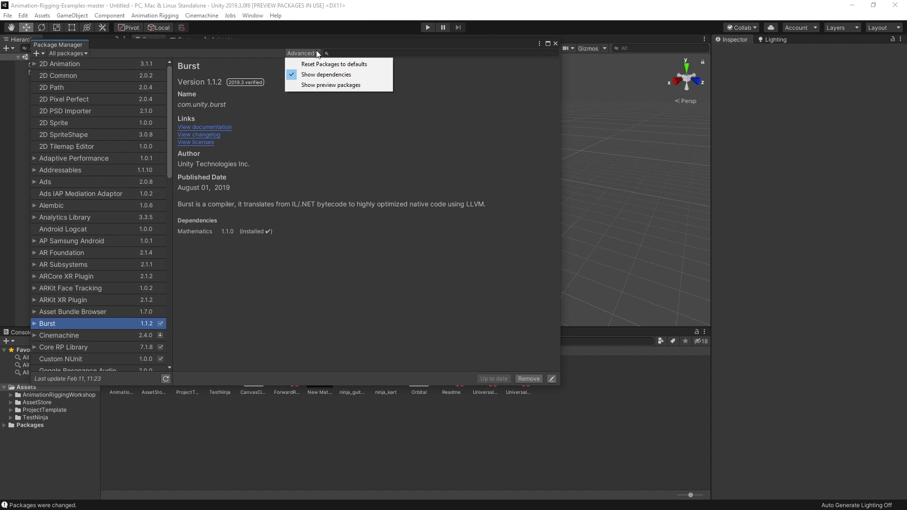
click(335, 86)
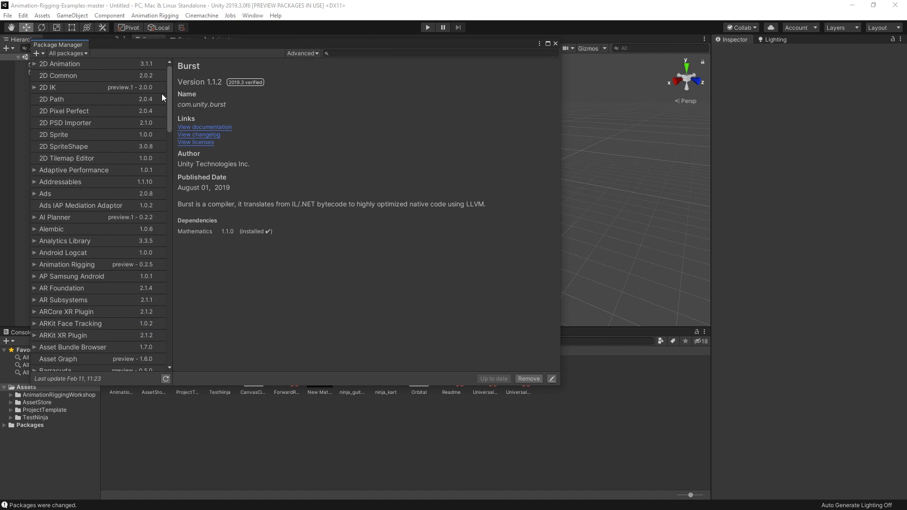
scroll(168, 94, down, 5)
click(62, 181)
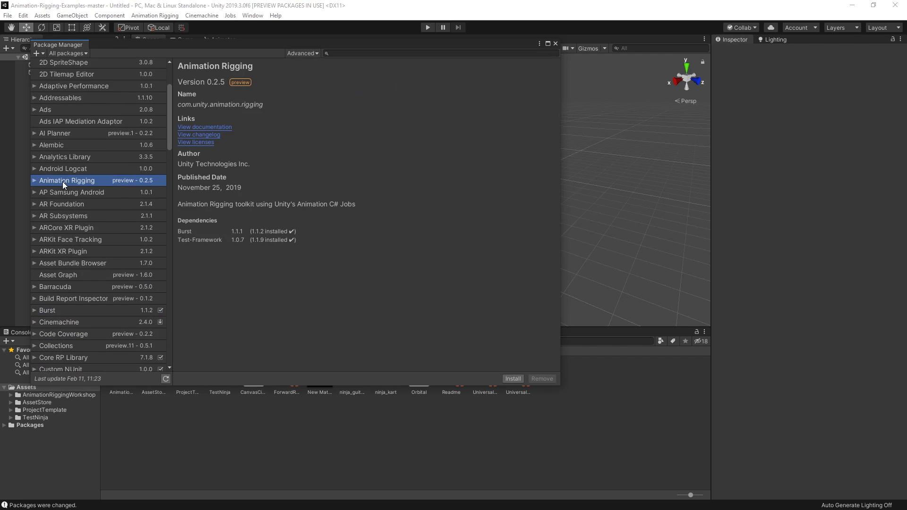
click(512, 378)
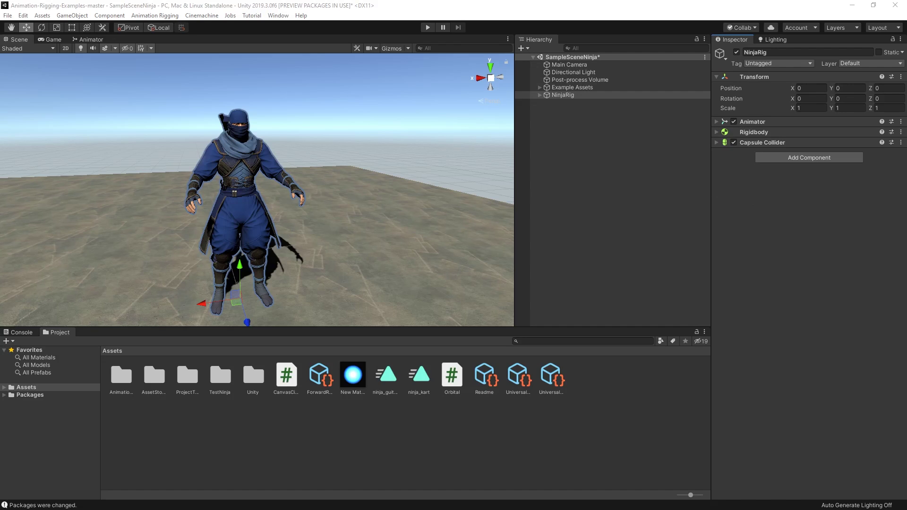
- Add a Bone Renderer to NinjaRig and add the Hips through LeftToesEnd bones to its Transforms
click(804, 157)
click(789, 189)
click(540, 95)
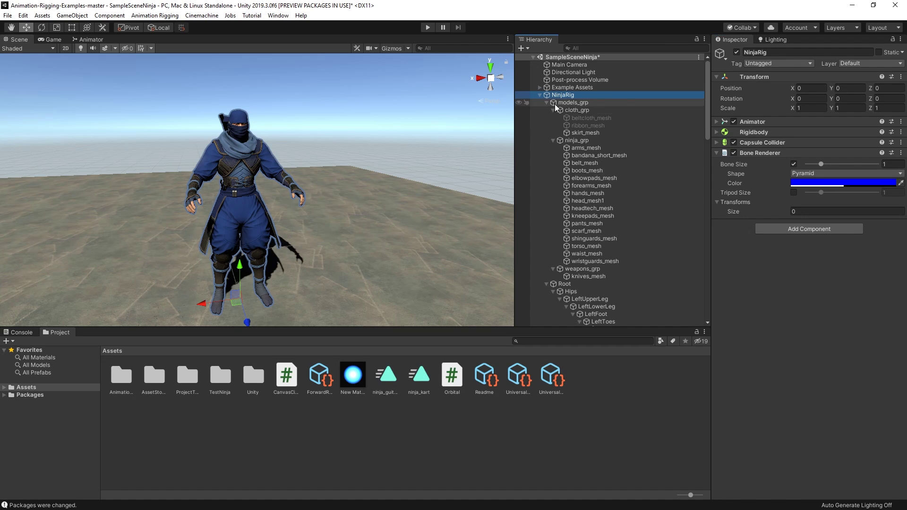
click(621, 118)
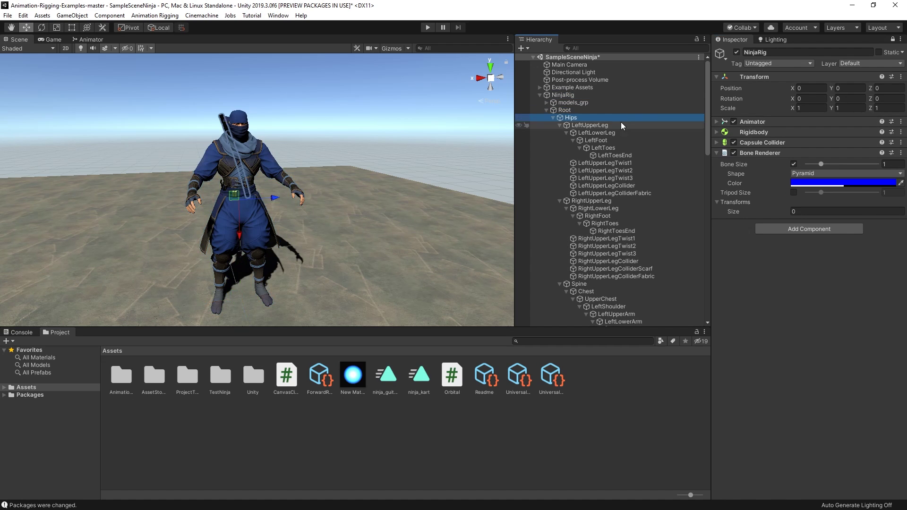
scroll(620, 121, down, 2)
shift+click(619, 127)
drag(619, 126, 735, 202)
- Add the RightUpperLeg–RightToesEnd and Spine–LeftThumbDistalEnd bone ranges to Transforms
click(591, 172)
shift+click(616, 202)
drag(615, 203, 737, 202)
scroll(620, 189, down, 5)
click(614, 171)
scroll(621, 193, down, 5)
shift+click(657, 223)
drag(657, 223, 735, 201)
- Add the Neck–Head_null and RightShoulder–RightThumbDistalEnd bones, completing the 67-transform list
scroll(615, 188, down, 3)
click(599, 173)
shift+click(615, 188)
drag(630, 188, 738, 202)
click(609, 195)
scroll(619, 196, down, 5)
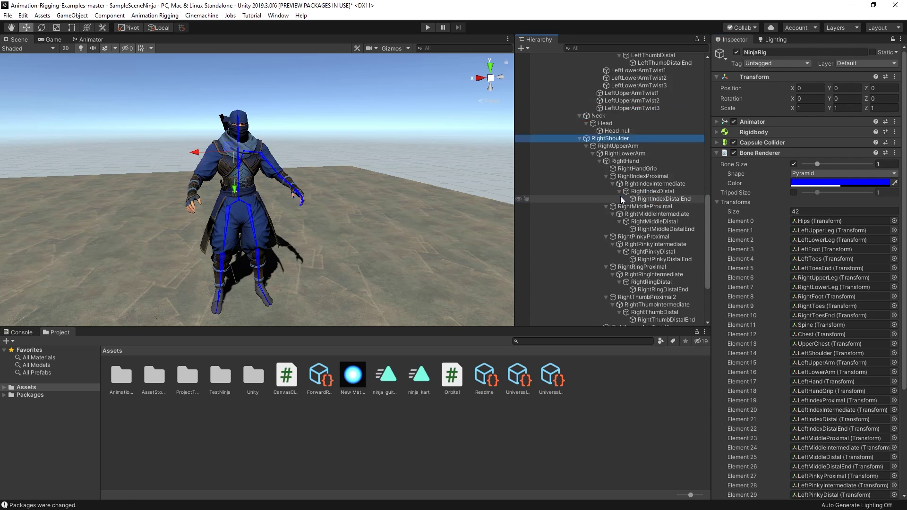
shift+click(664, 262)
drag(635, 146, 735, 202)
scroll(614, 189, up, 10)
alt+click(539, 95)
click(540, 95)
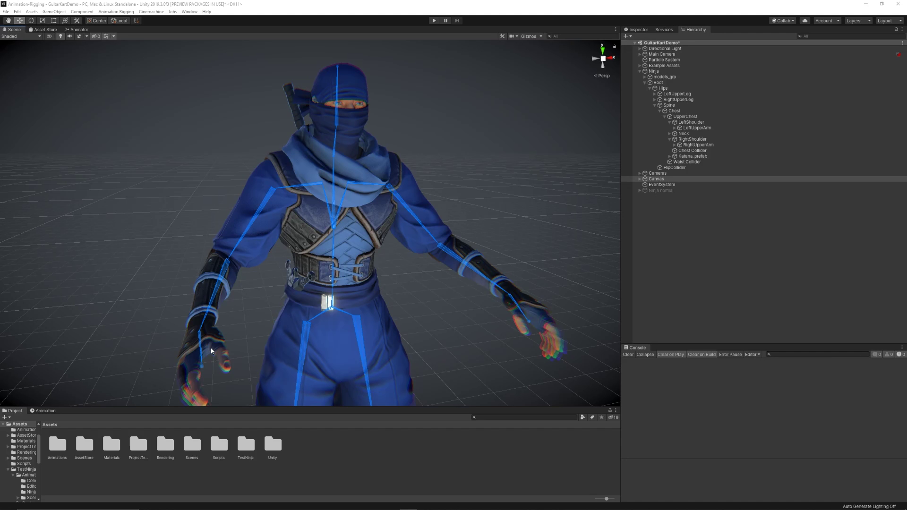
click(210, 303)
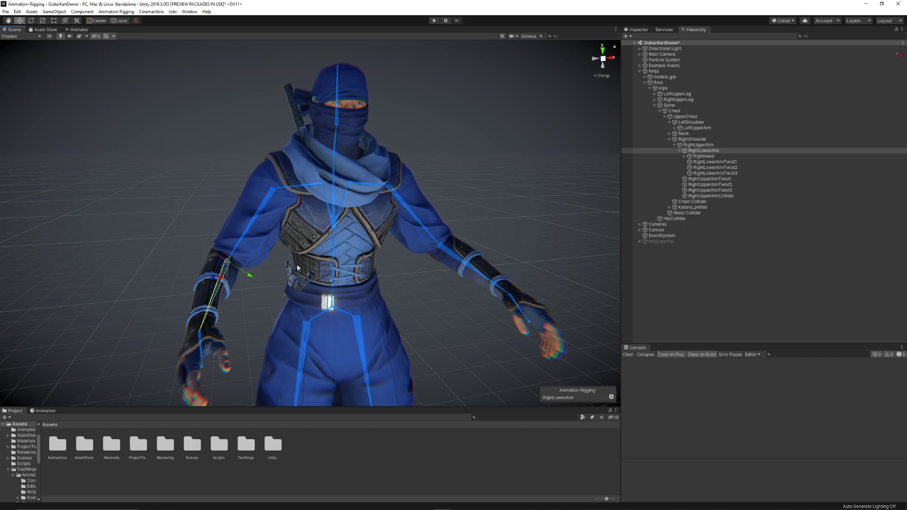
- Select the Chest, RightShoulder, RightUpperArm and Neck bones in the Scene view, ending on the Rotate tool
click(333, 236)
click(297, 186)
click(250, 224)
click(336, 148)
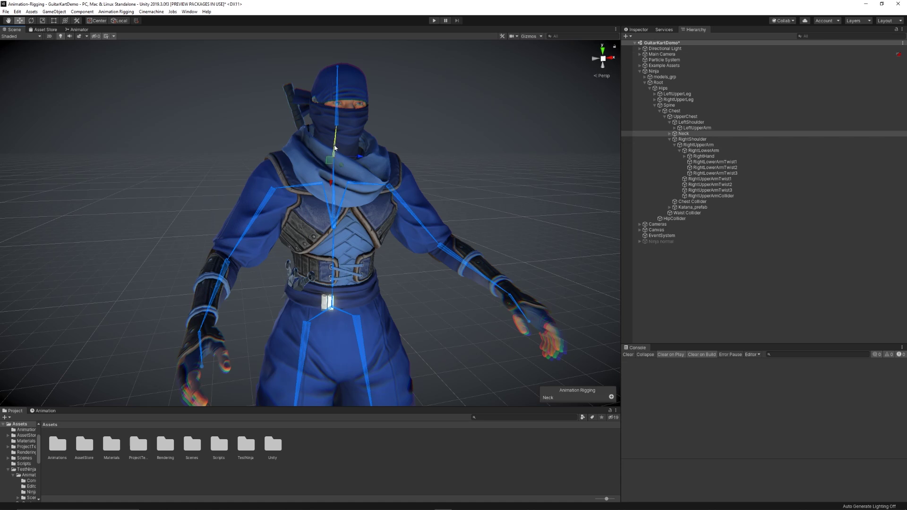
key(r)
key(e)
- Rotate the left upper arm upward and nudge the right upper arm's rotation
click(399, 198)
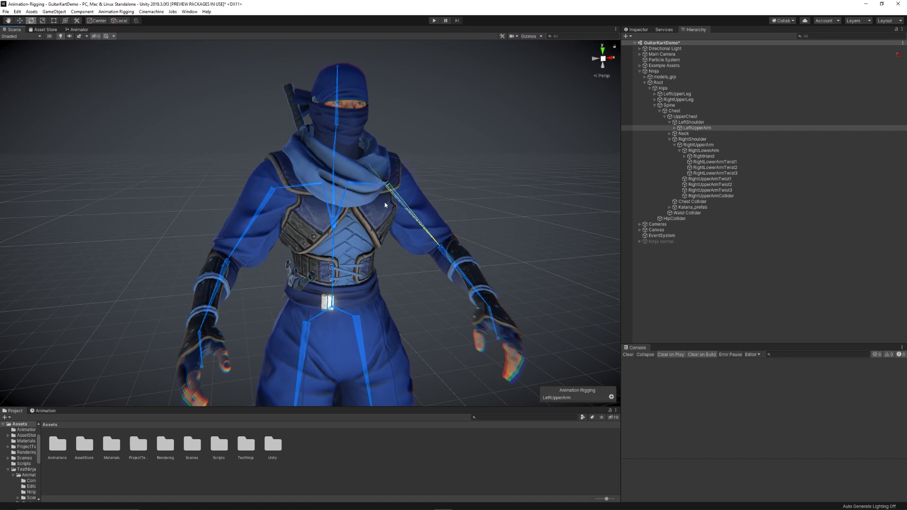
drag(399, 198, 401, 231)
click(251, 222)
mouse_move(233, 204)
mouse_down()
mouse_move(243, 189)
mouse_move(231, 202)
mouse_up()
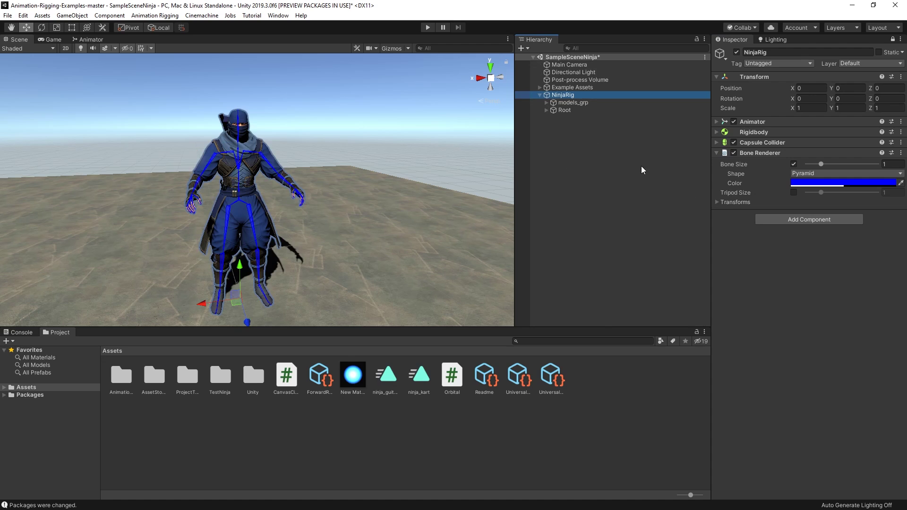
- Search 'Rig' in NinjaRig's Add Component list and add Rig Builder
click(837, 221)
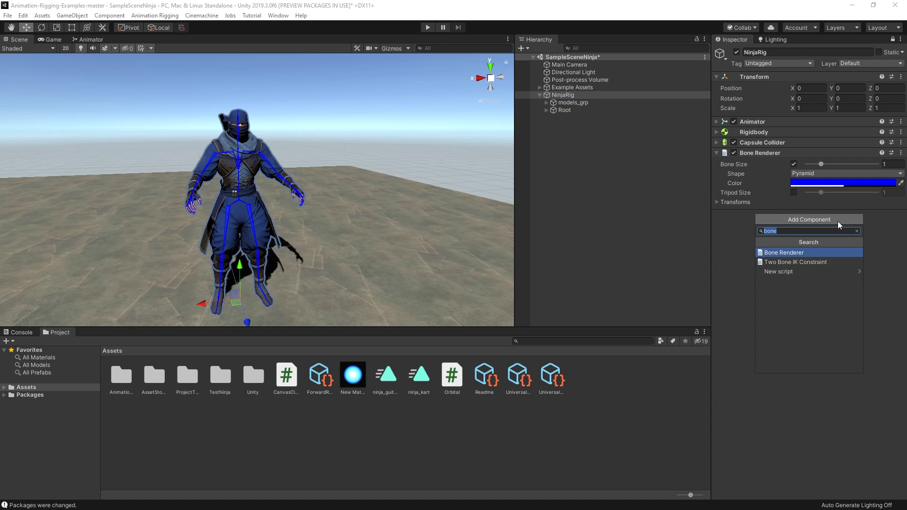
text(Rig)
key(Down)
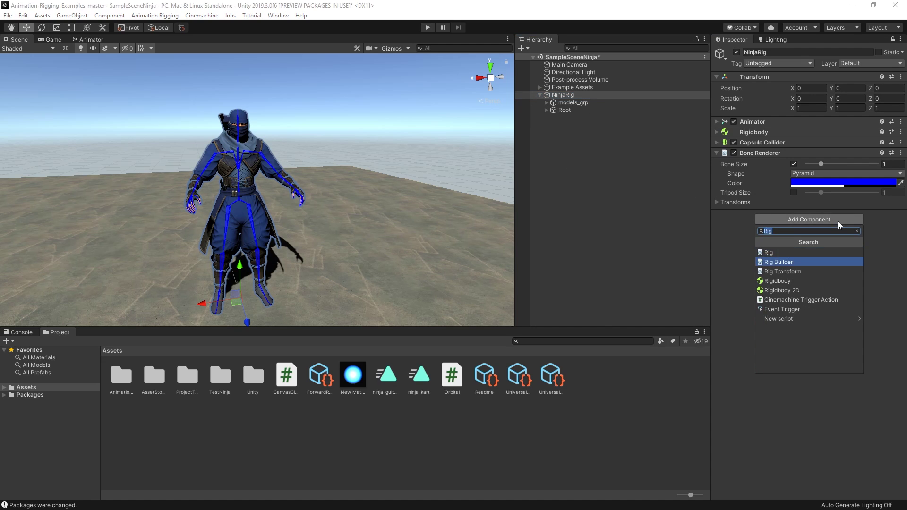
key(Return)
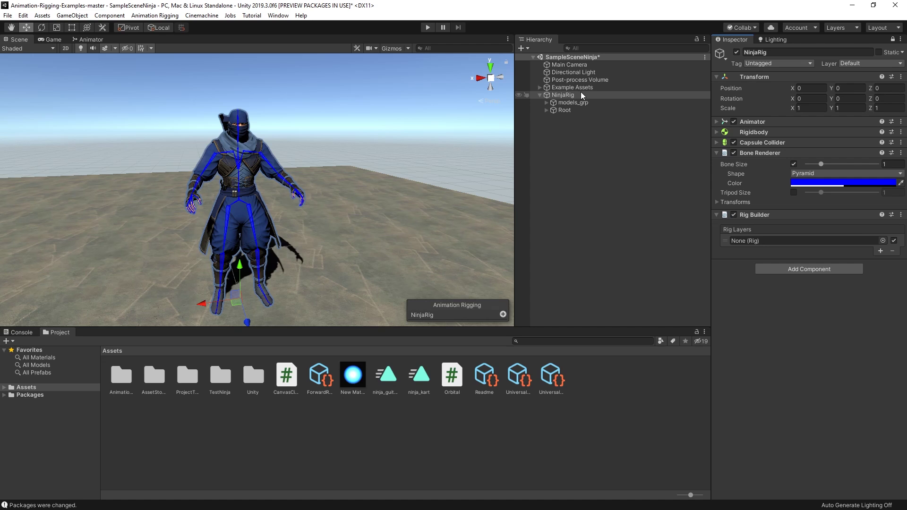
- Create an empty child of NinjaRig named RigExample and give it a Rig component
right_click(563, 95)
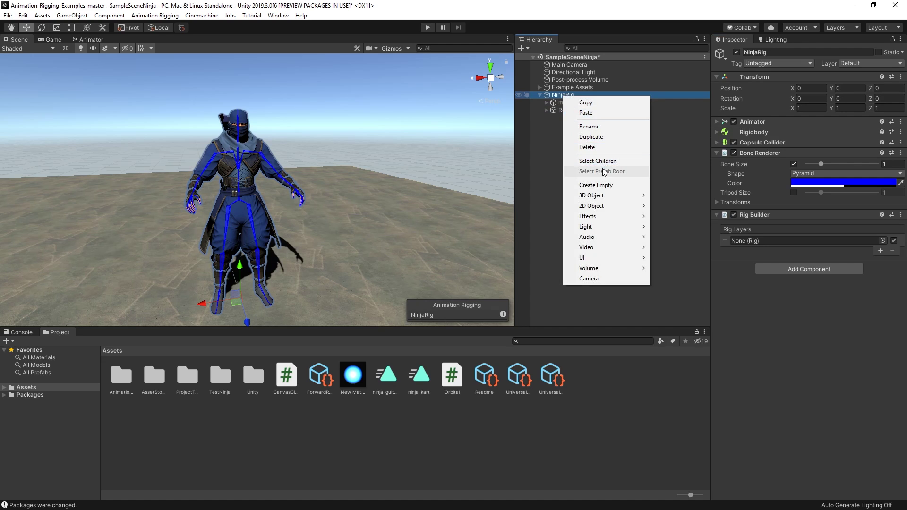
click(596, 185)
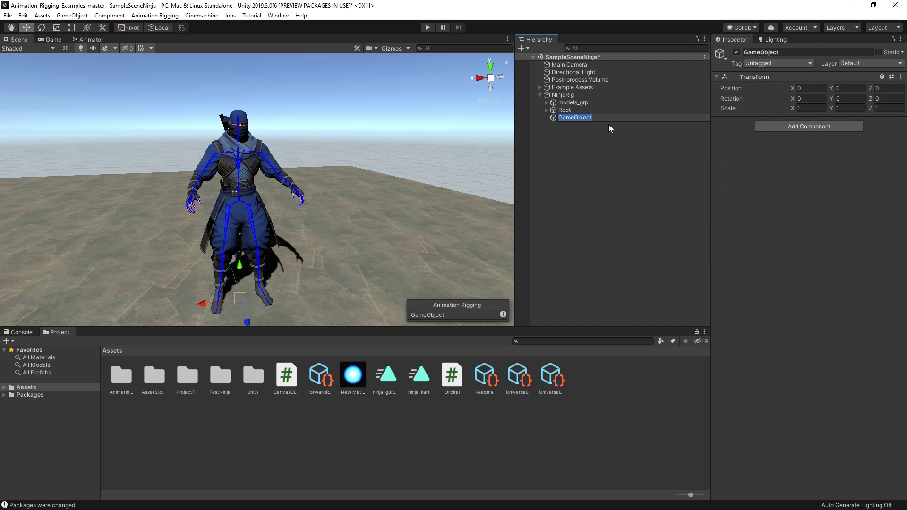
text(RigExample)
key(Return)
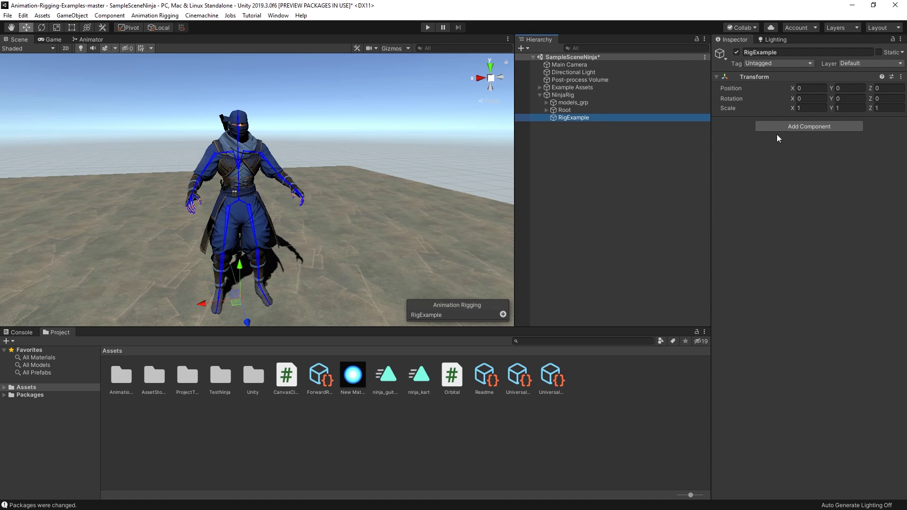
click(777, 127)
click(776, 159)
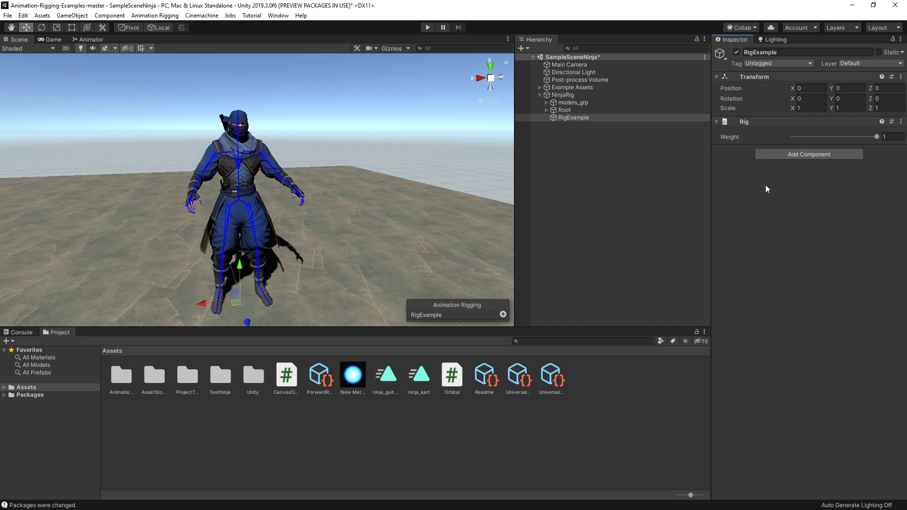
- Assign RigExample to the Rig Builder's Rig Layers slot
click(573, 95)
drag(572, 117, 782, 239)
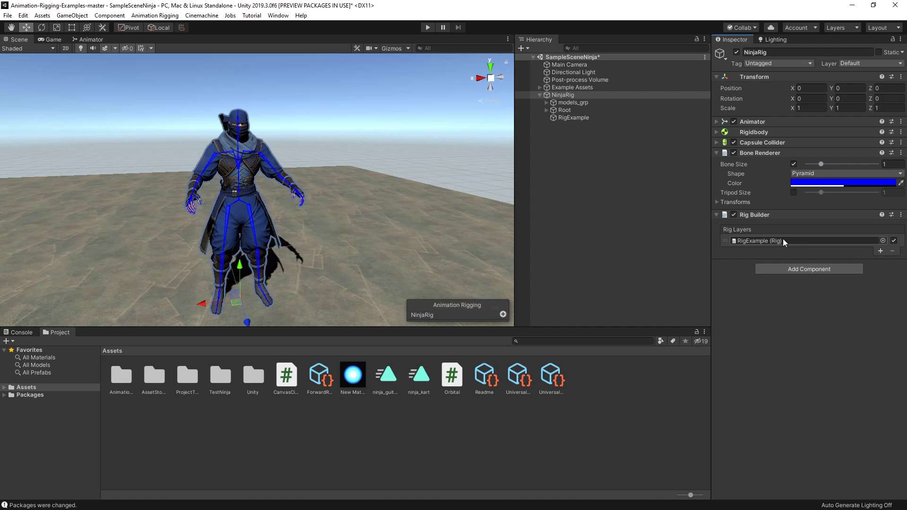
double_click(783, 239)
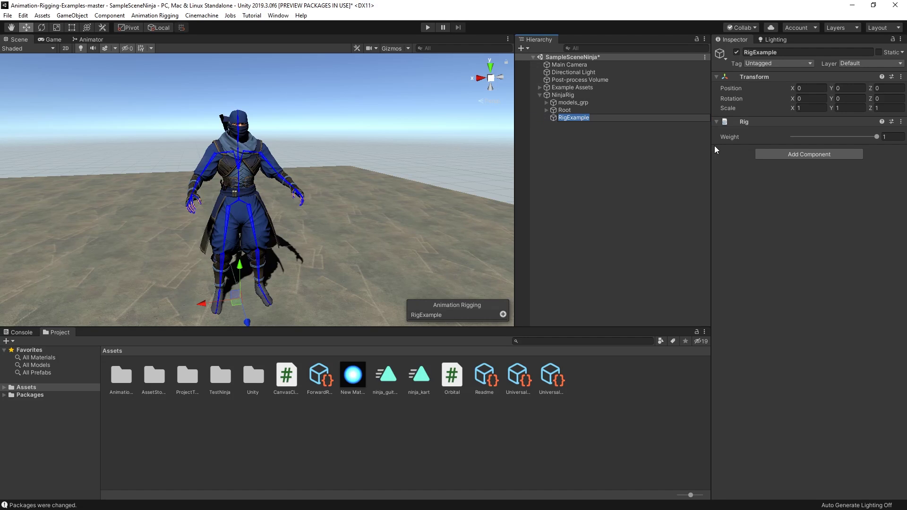
- Create two empty children under RigExample named Rotation_Constraint and TwoBone_Constraint
right_click(558, 119)
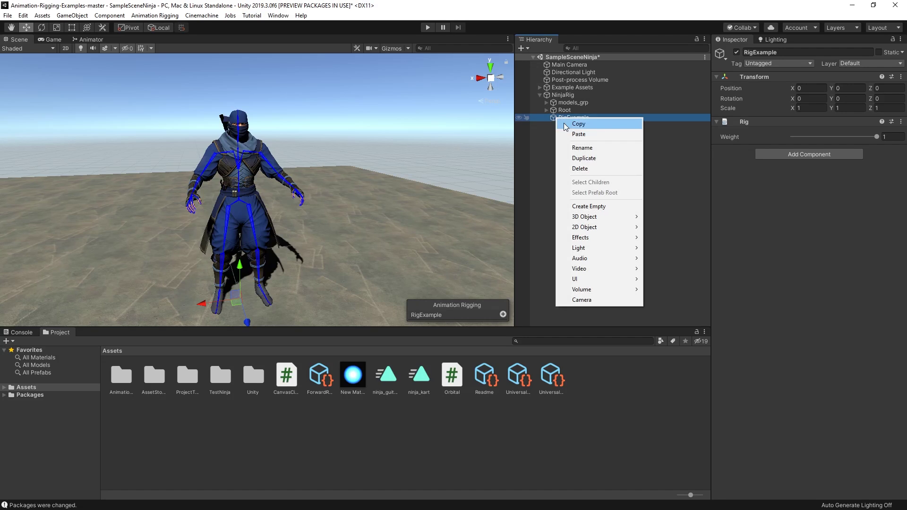
click(588, 206)
text(Rotatio)
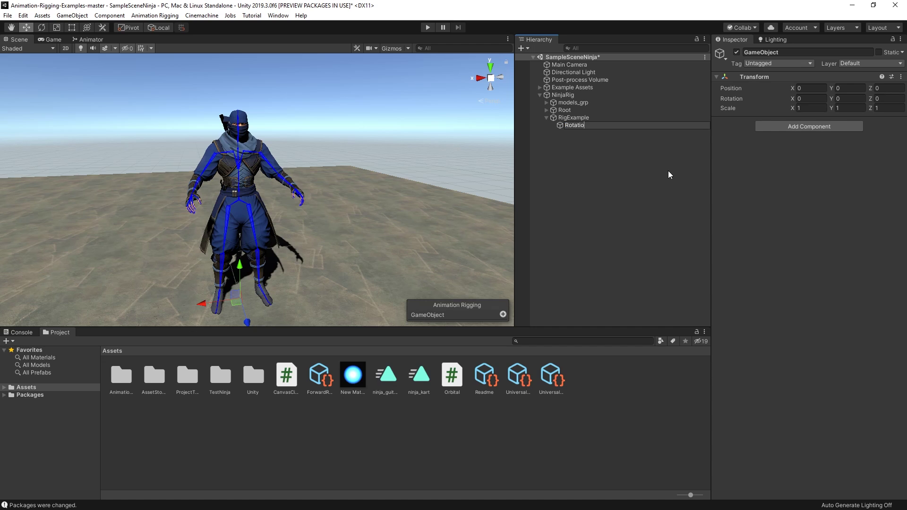
text(n_Constraint)
right_click(599, 120)
click(636, 207)
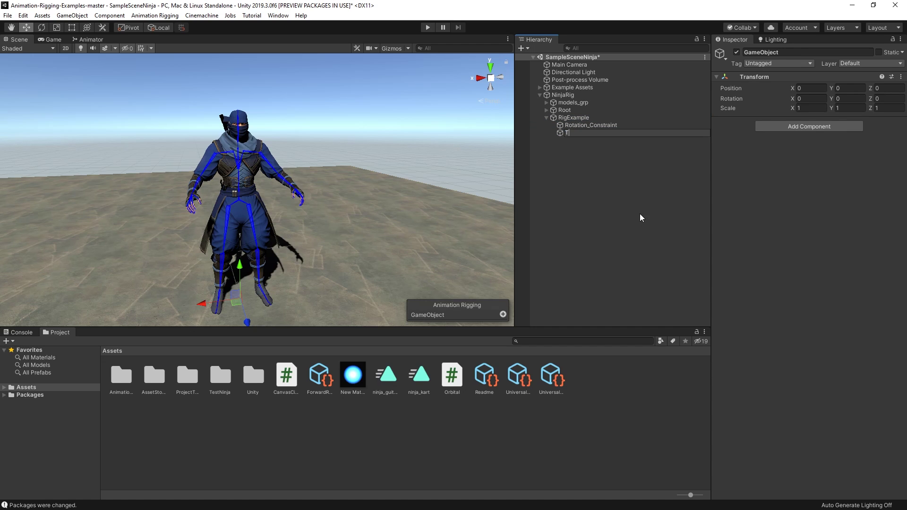
text(TwoBone_Constraint)
key(Return)
- Delete both Rotation_Constraint and TwoBone_Constraint, leaving RigExample childless
click(576, 125)
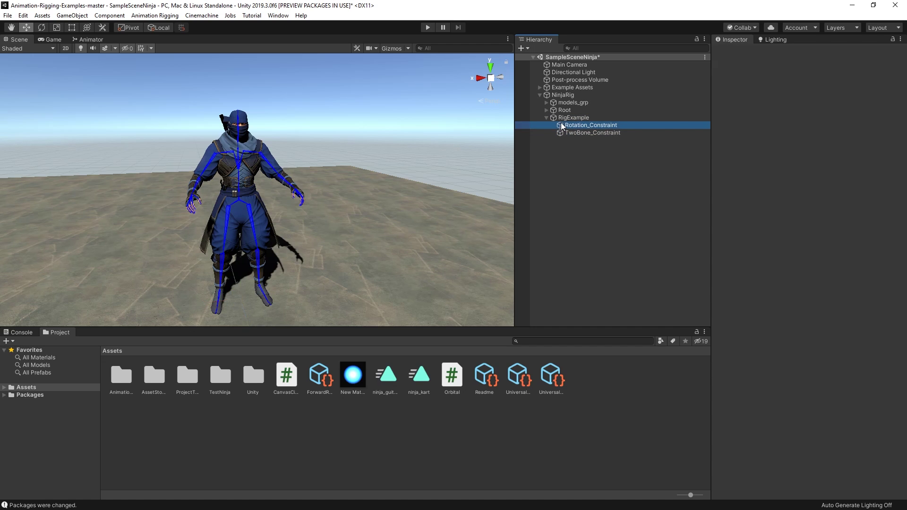
click(570, 134)
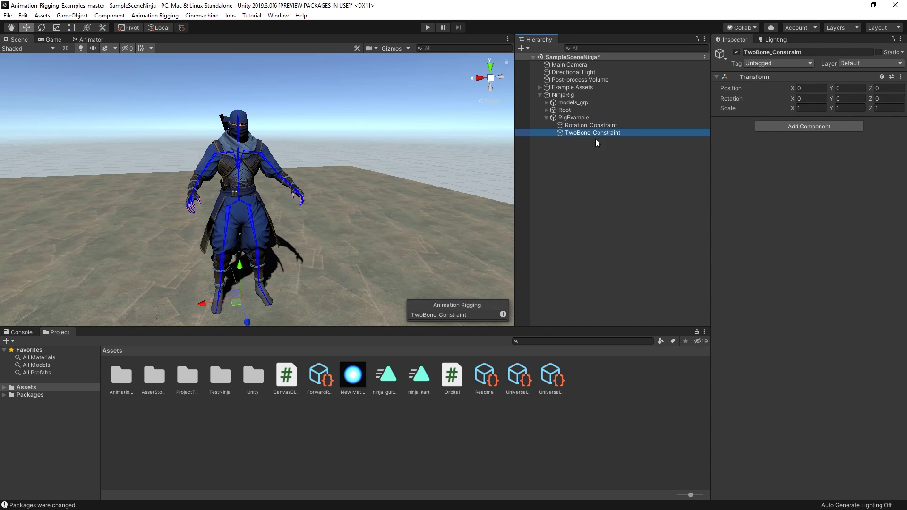
shift+click(591, 127)
key(Delete)
click(584, 117)
- Create an empty child of RigExample named Parent_Constraint
right_click(585, 118)
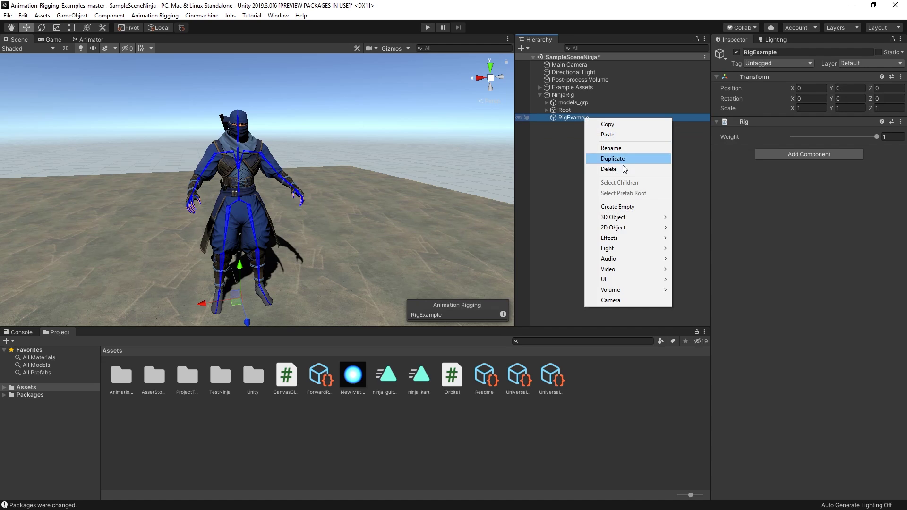
click(623, 204)
text(Parent_Constraint)
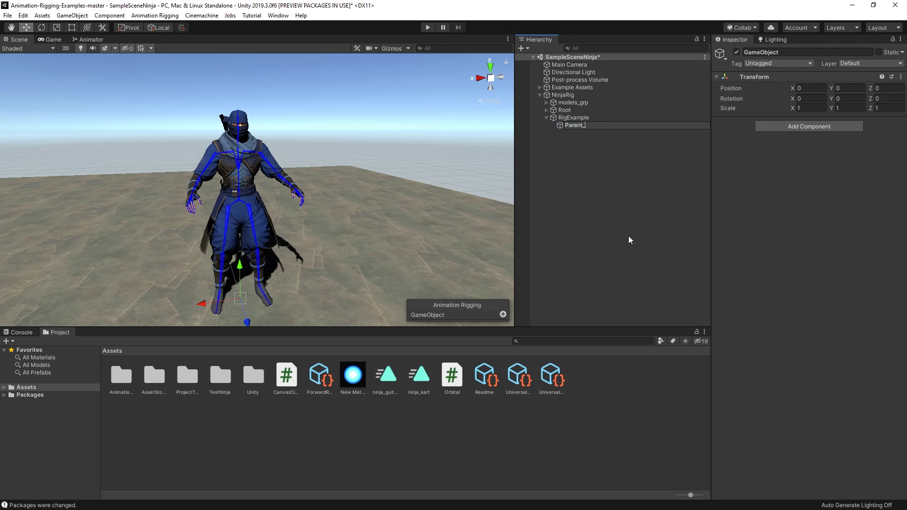
key(Return)
- Add a Multi-Parent Constraint component to Parent_Constraint by searching 'mul'
click(820, 124)
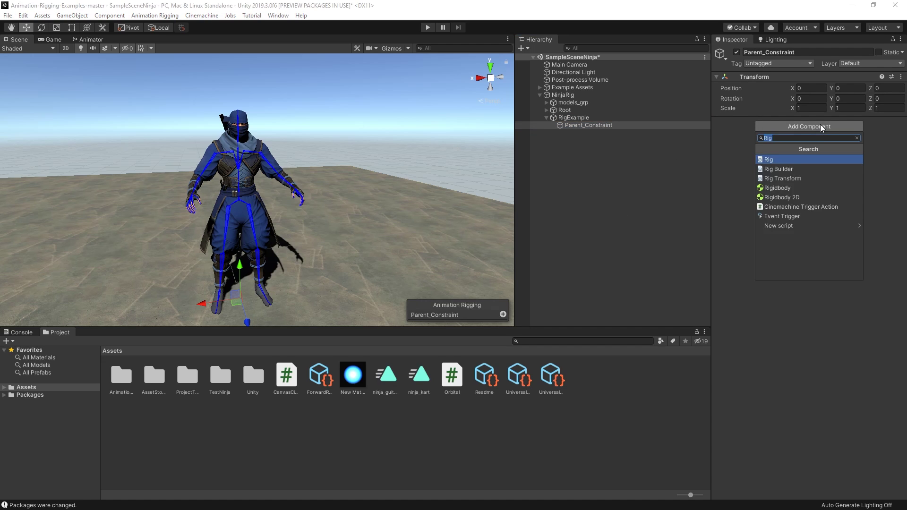
text(multi)
key(Down)
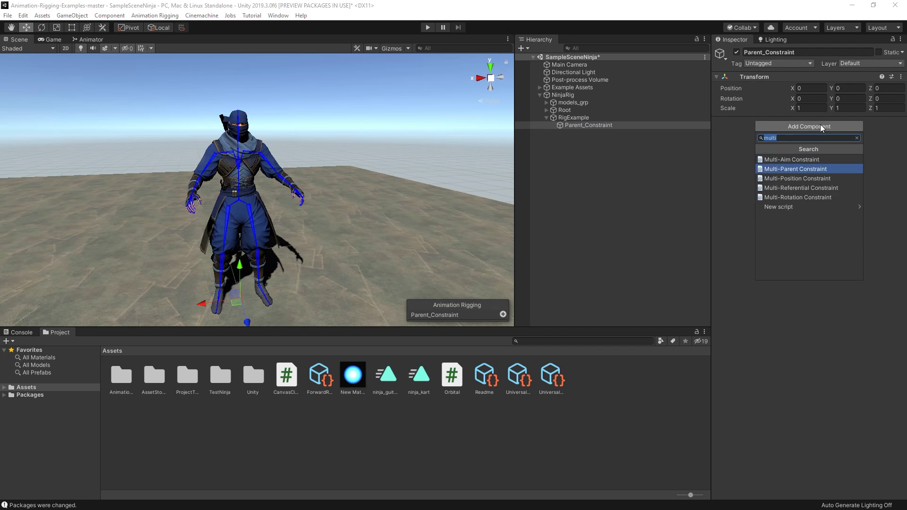
key(Return)
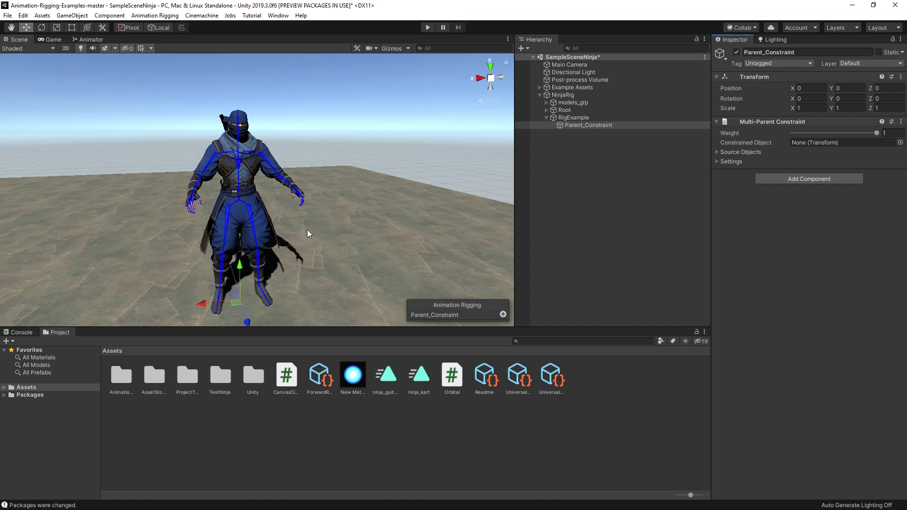
- Set the Spine bone as the Multi-Parent Constraint's Constrained Object
click(544, 109)
click(546, 110)
click(553, 117)
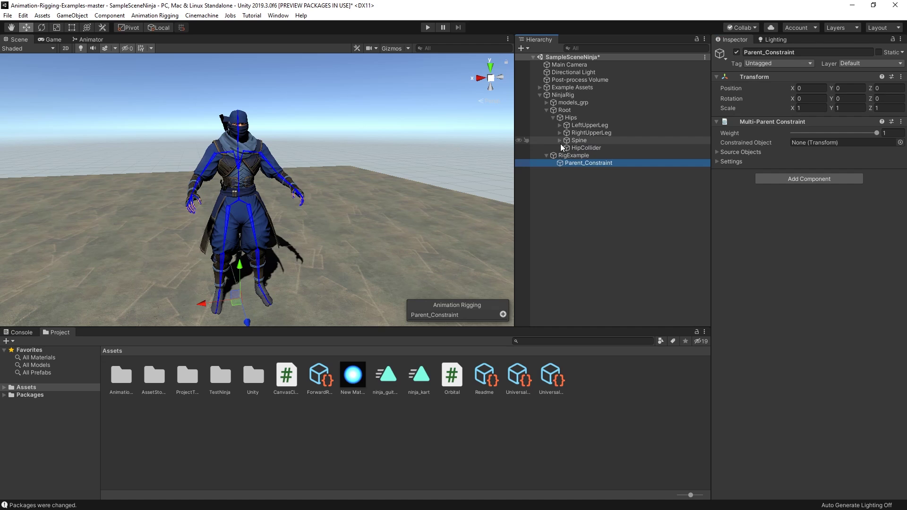
drag(574, 140, 815, 140)
click(741, 152)
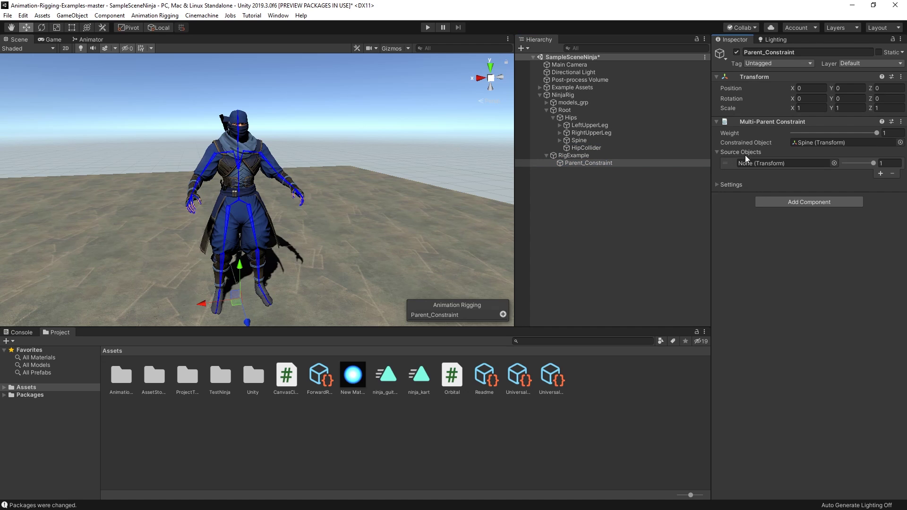
click(728, 184)
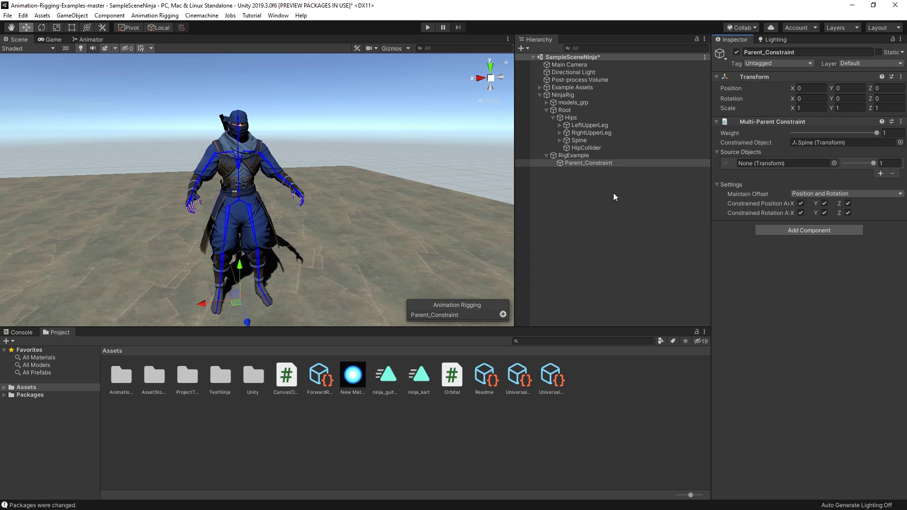
- Create a Controller child under Parent_Constraint and align its transform to the Spine bone
right_click(593, 164)
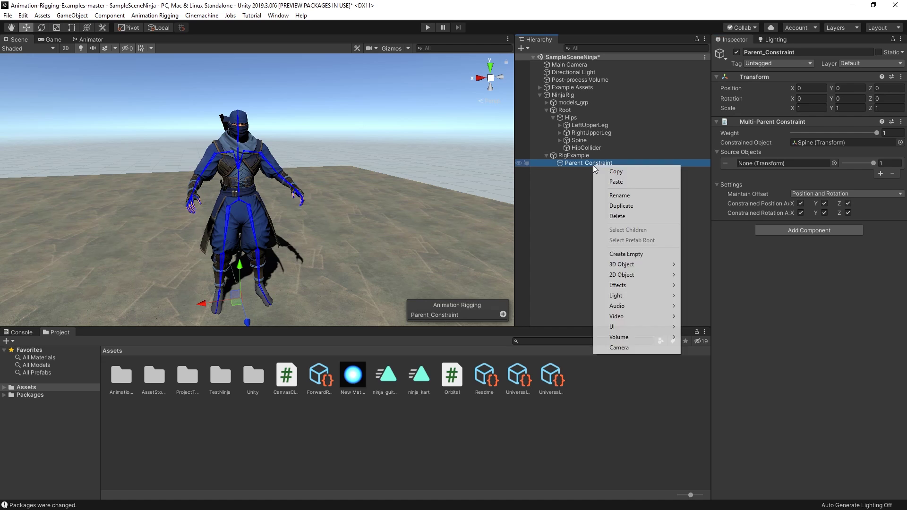
click(626, 254)
text(Cont)
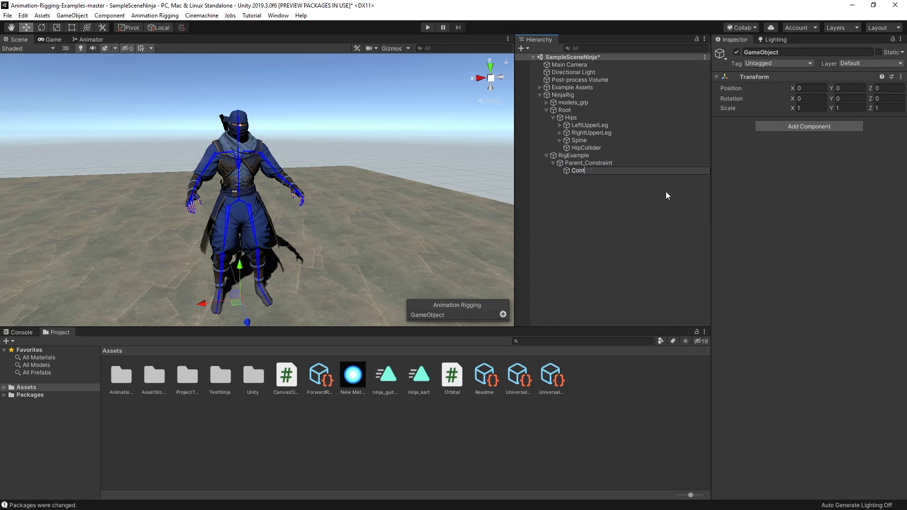
text(roller)
key(Return)
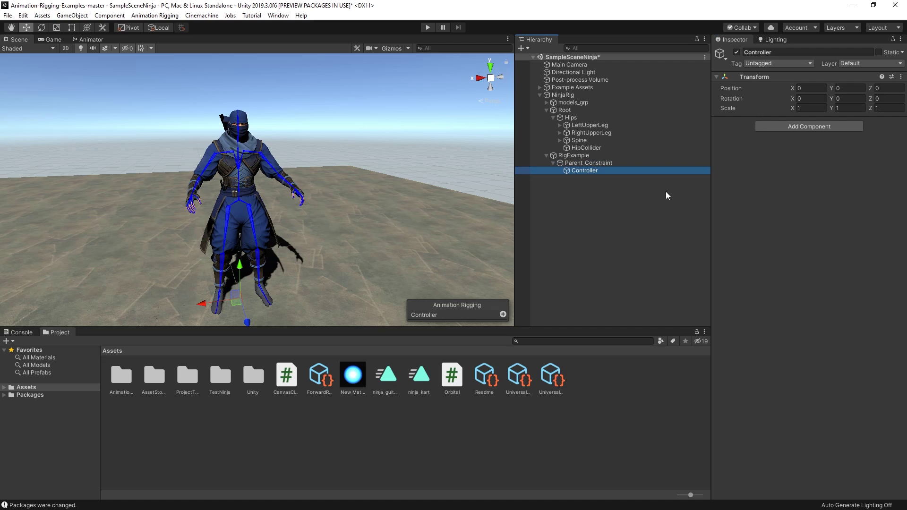
ctrl+click(576, 140)
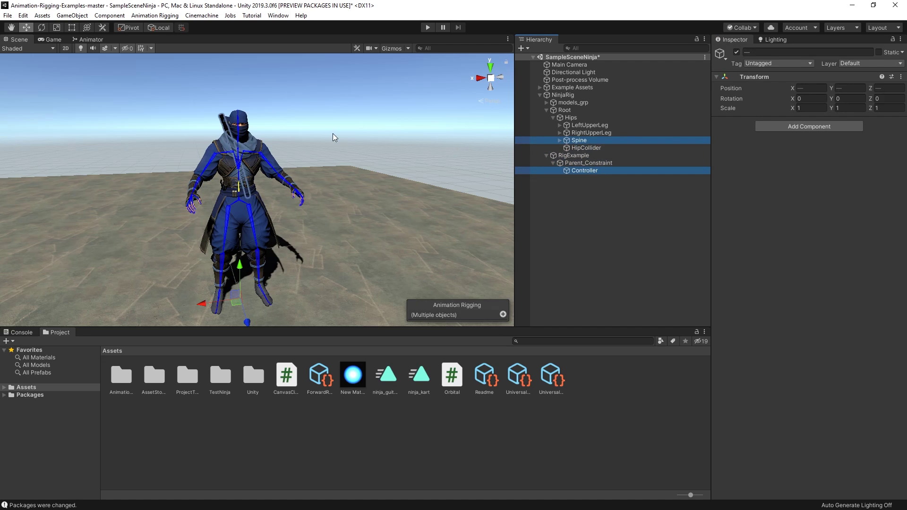
click(147, 17)
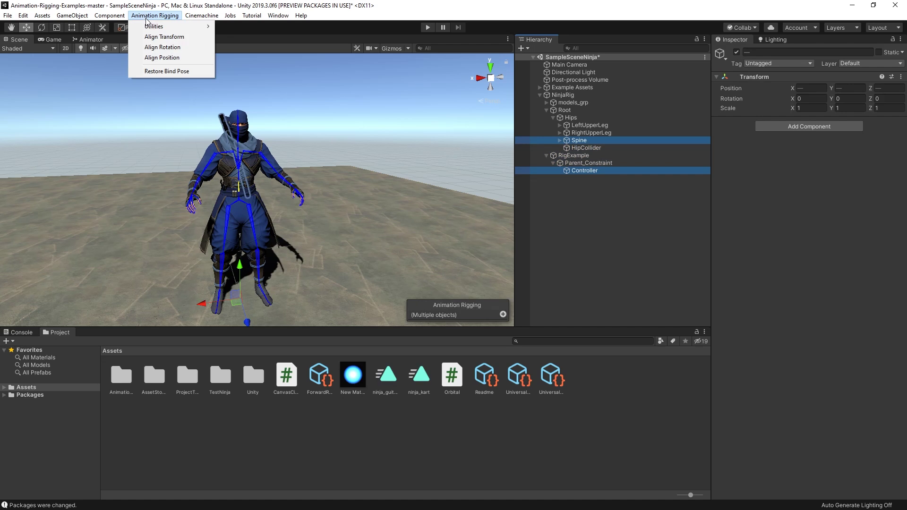
click(150, 36)
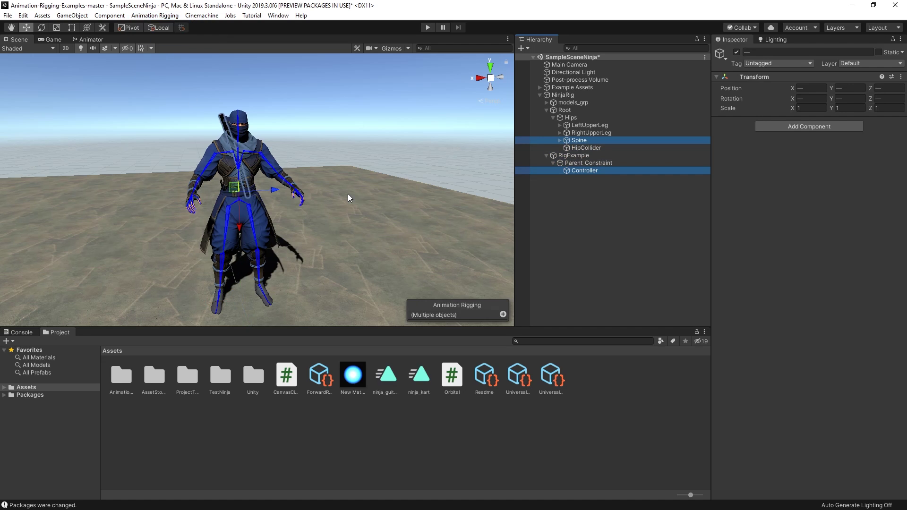
click(632, 172)
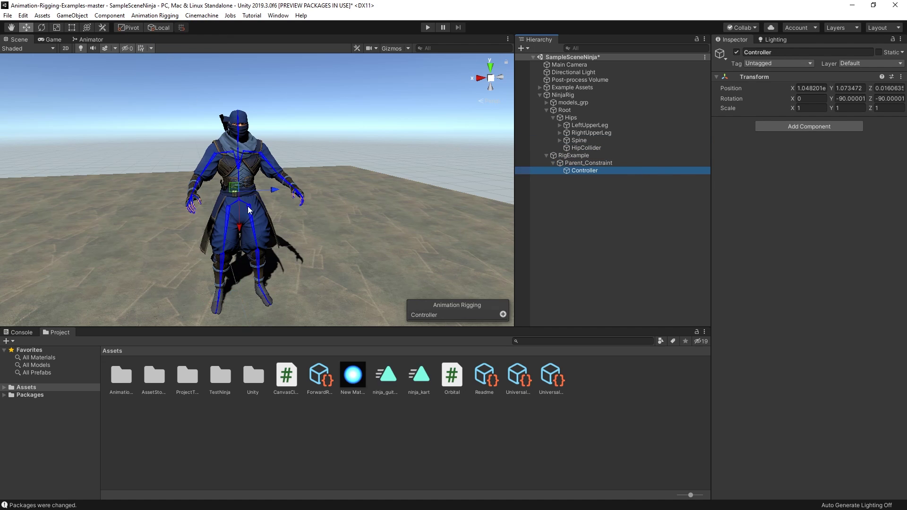
scroll(252, 210, up, 3)
alt+drag(255, 210, 333, 195)
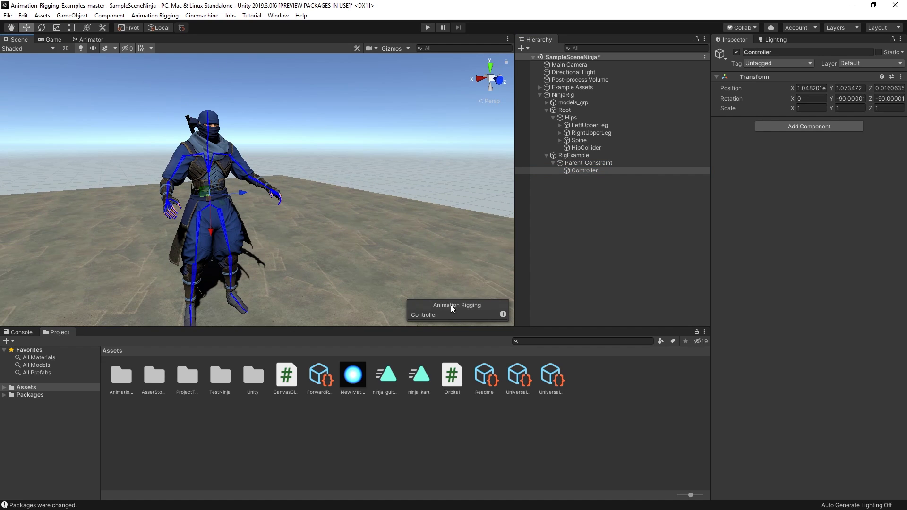
- Add an effector to Controller and set its shape to CircleEffector
click(502, 314)
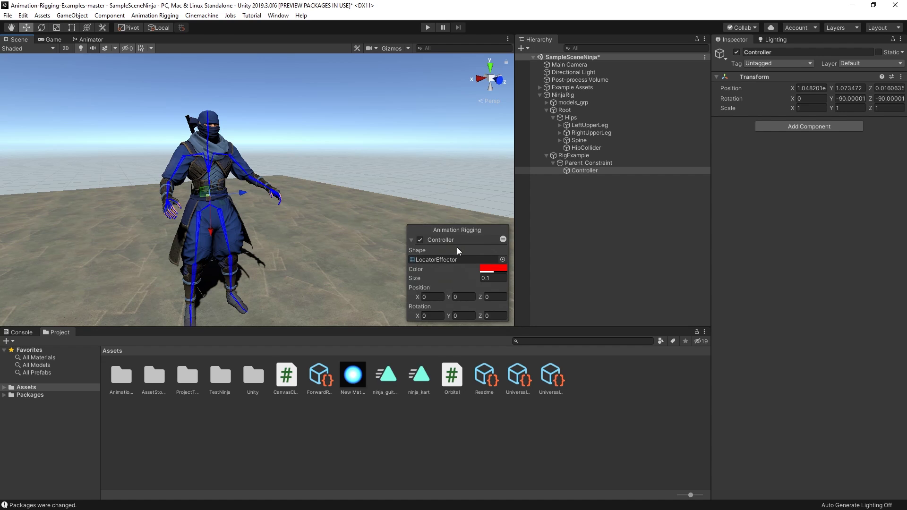
click(503, 259)
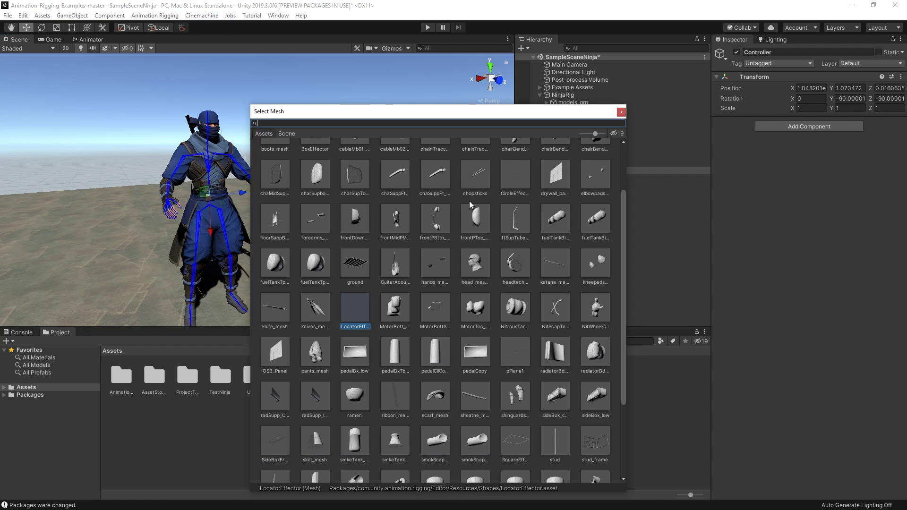
text(cu)
key(BackSpace)
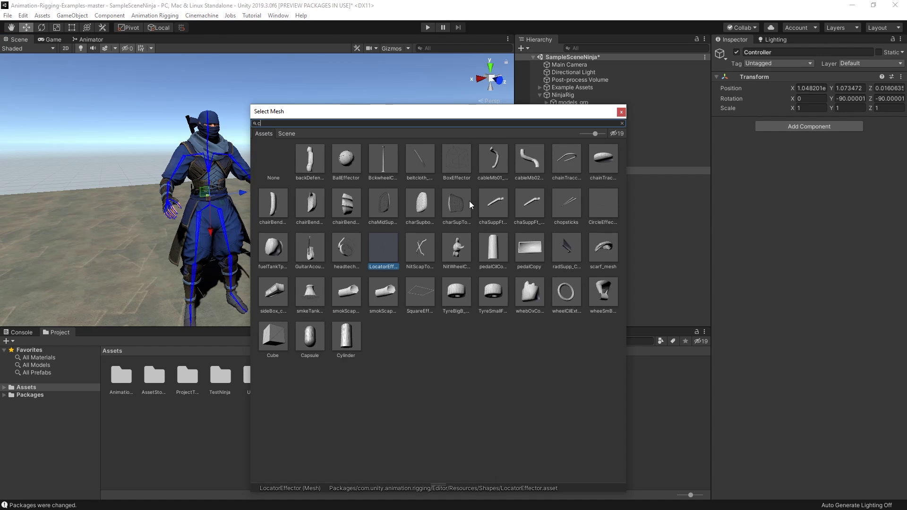
text(irc)
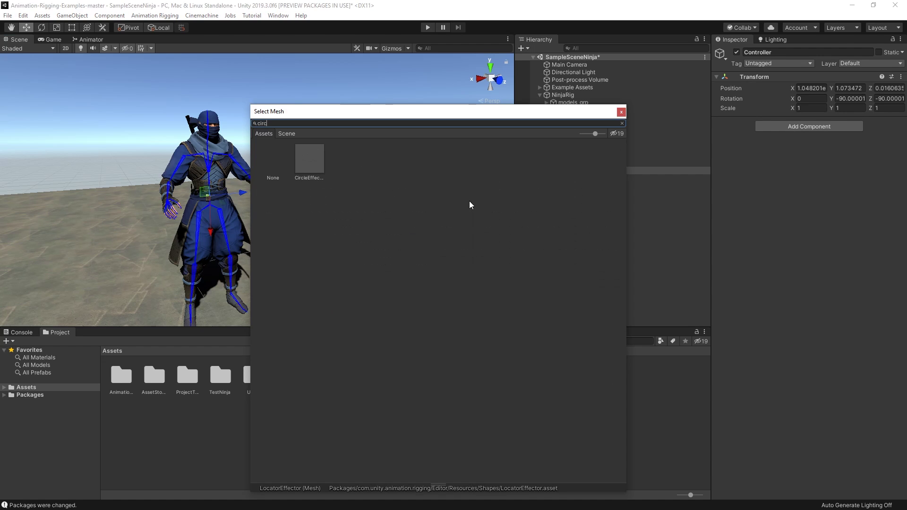
click(311, 167)
double_click(312, 163)
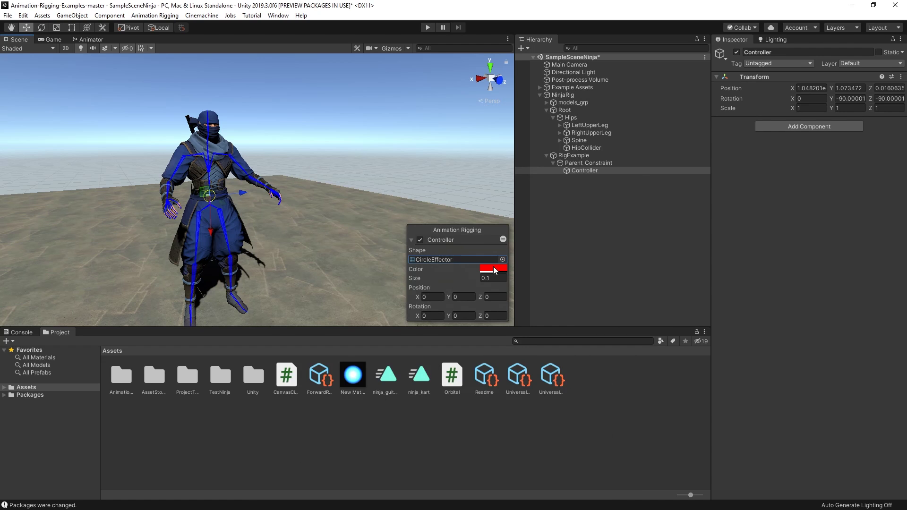
- Set the effector's size to 0.5 and its Z rotation to 90
click(502, 277)
text(.5)
click(495, 315)
text(90)
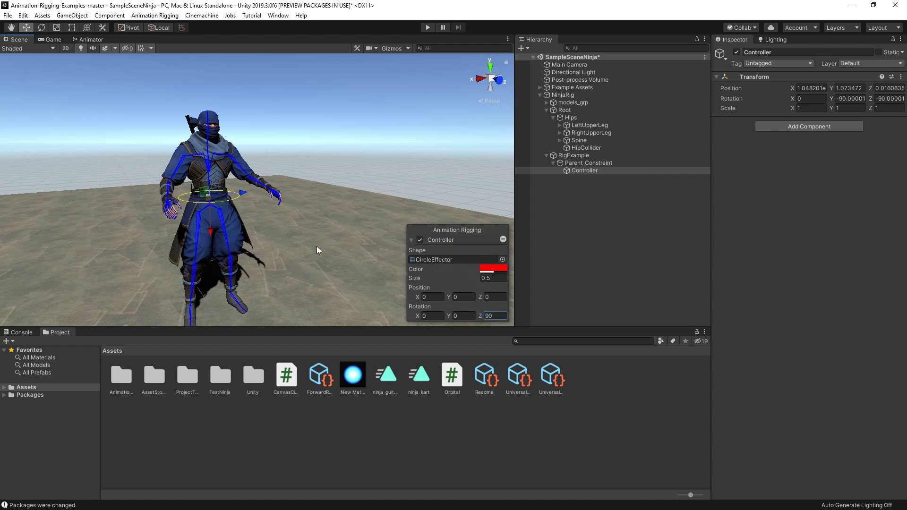
click(612, 164)
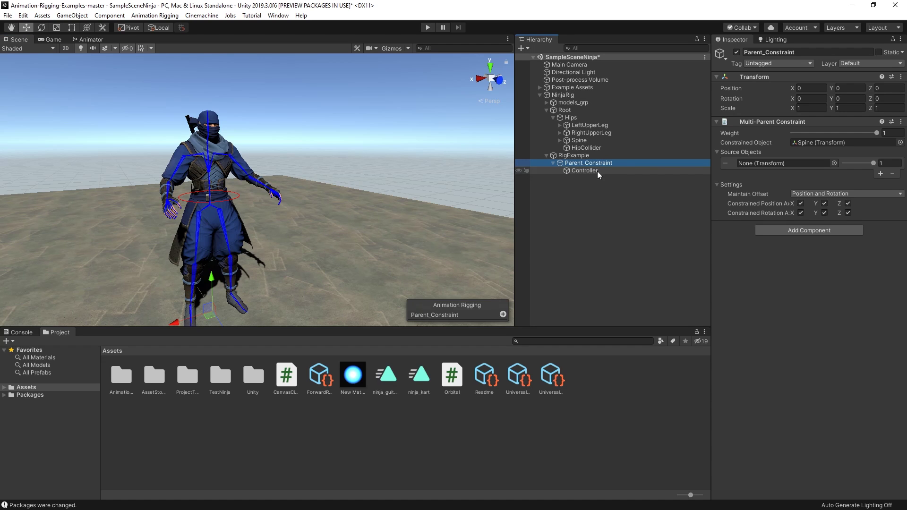
- Make the Controller the constraint's source, then confirm in play mode that rotating it twists the ninja's spine
drag(597, 171, 761, 163)
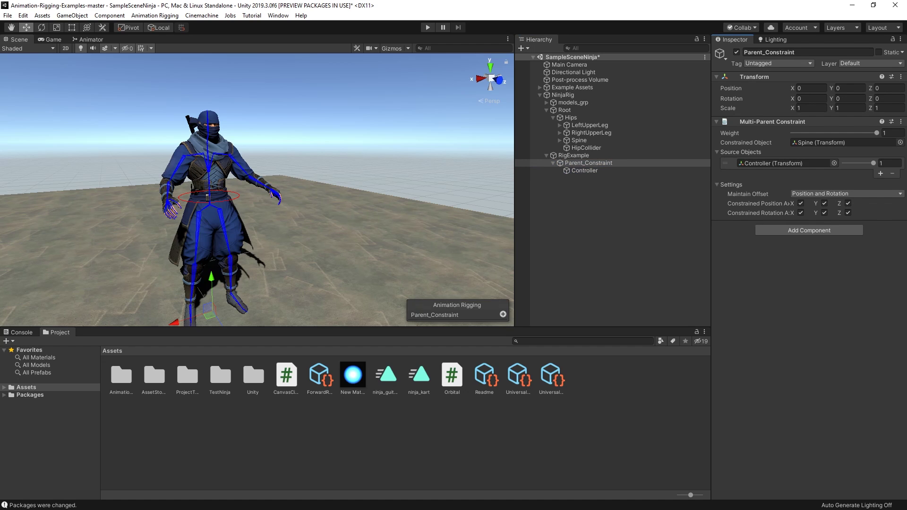
click(427, 27)
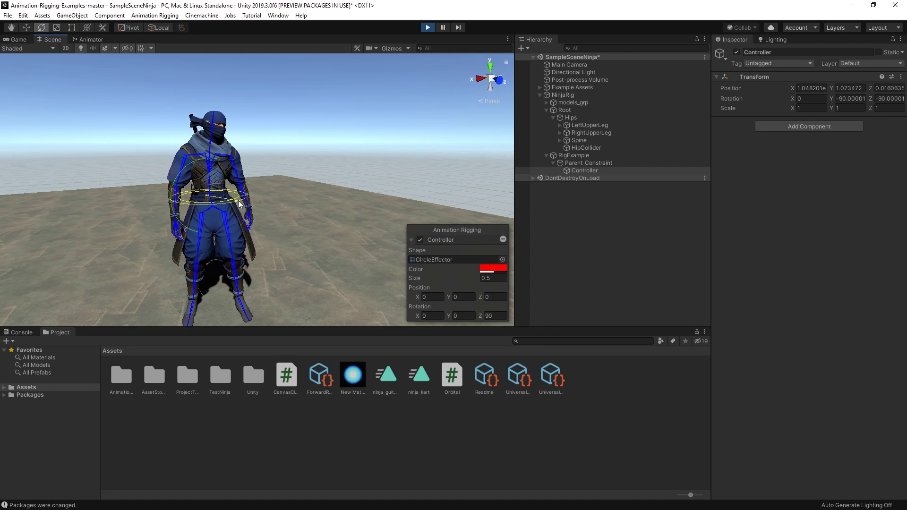
drag(205, 202, 256, 196)
key(ctrl+p)
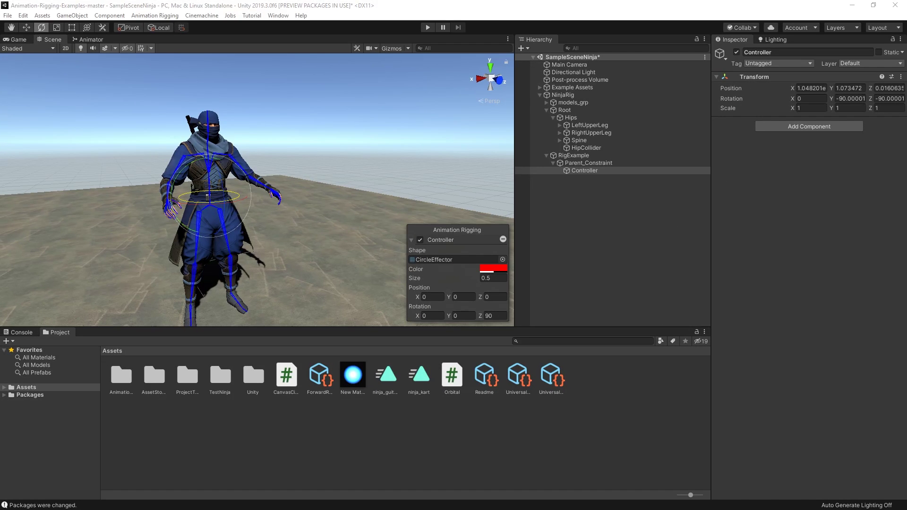
key(f)
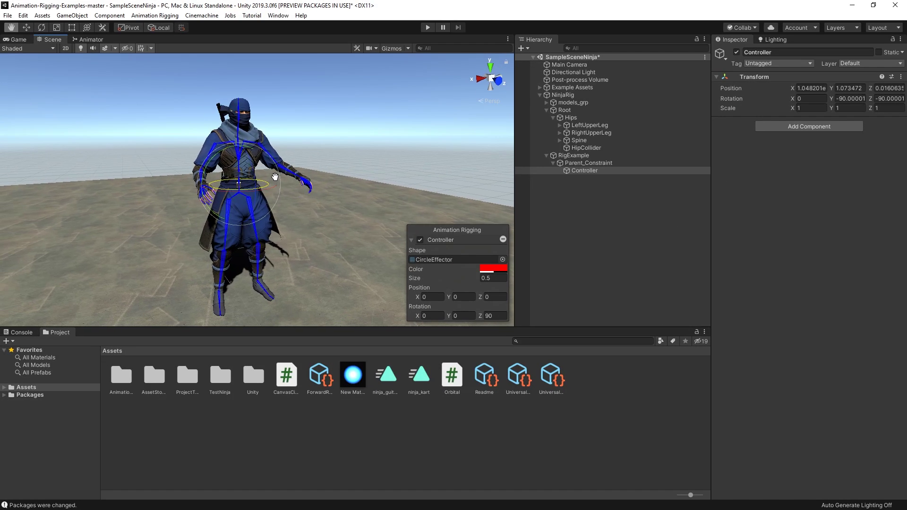
click(591, 198)
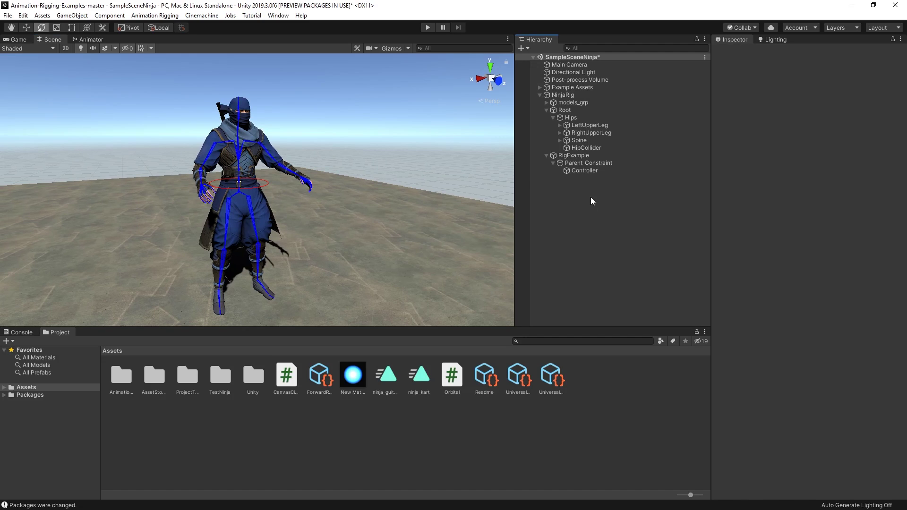
- Create an empty RightHandIK child under RigExample and add a Two Bone IK Constraint to it
right_click(572, 156)
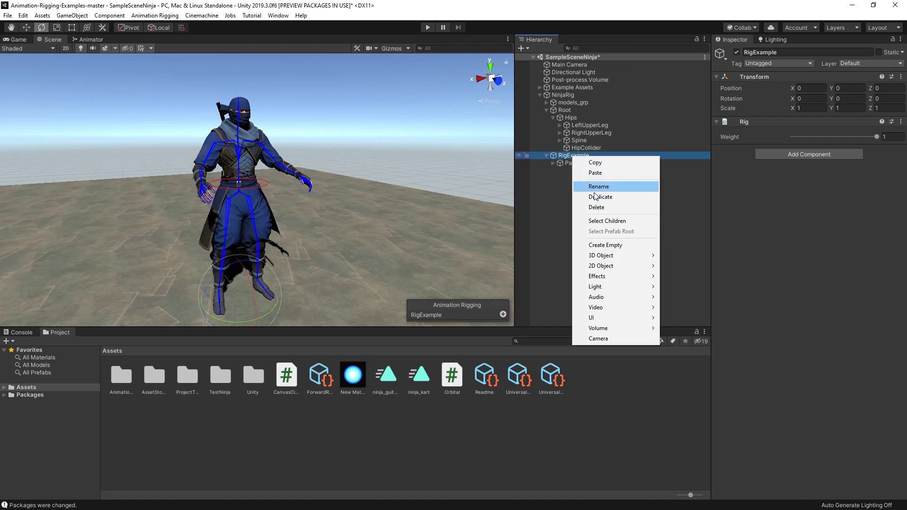
click(609, 244)
text(RightHandIK)
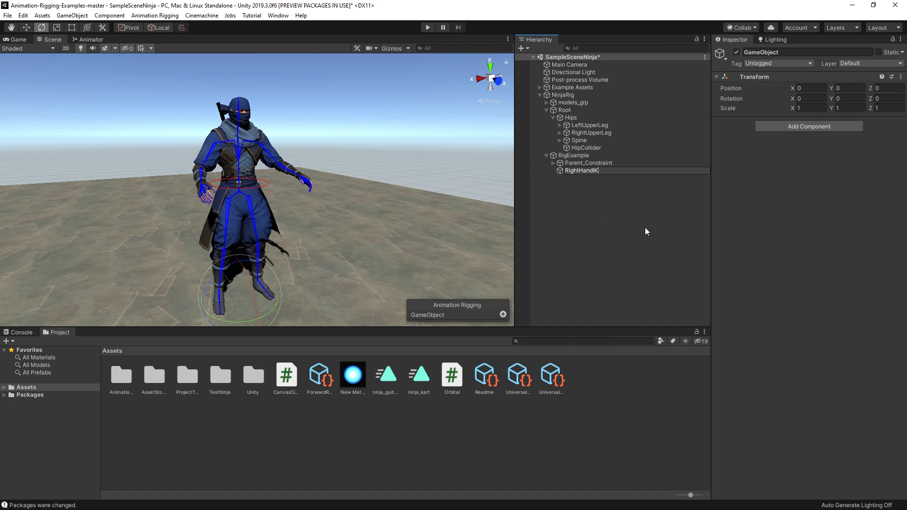
key(Return)
click(830, 127)
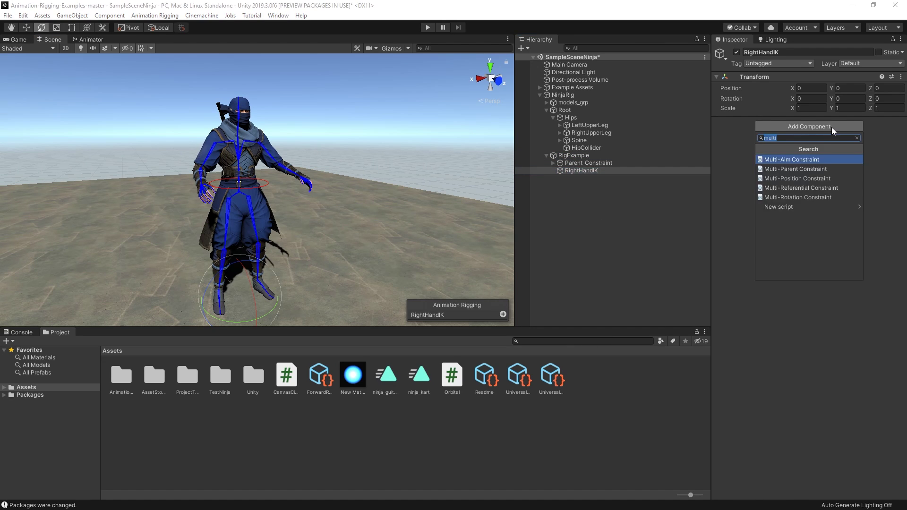
text(two)
key(Return)
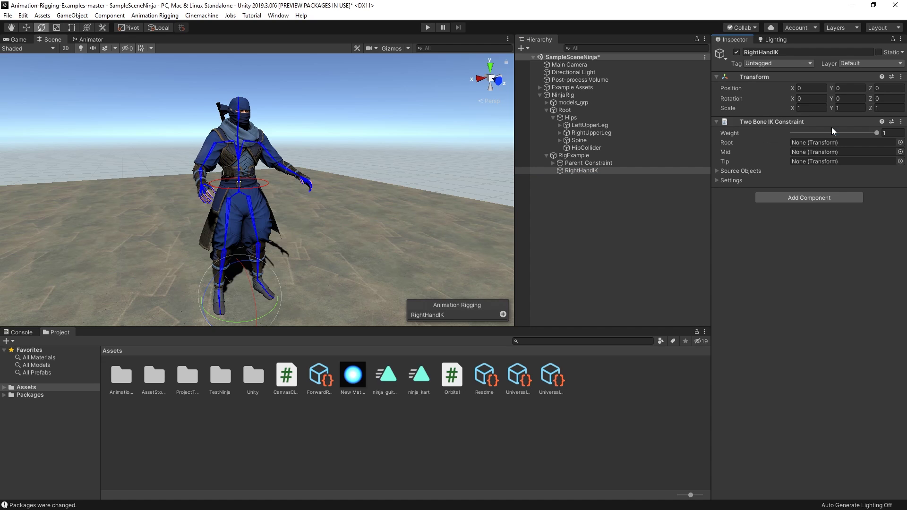
- Assign RightUpperArm, RightLowerArm and RightHand as the IK root, mid and tip bones
click(560, 141)
click(566, 148)
click(573, 155)
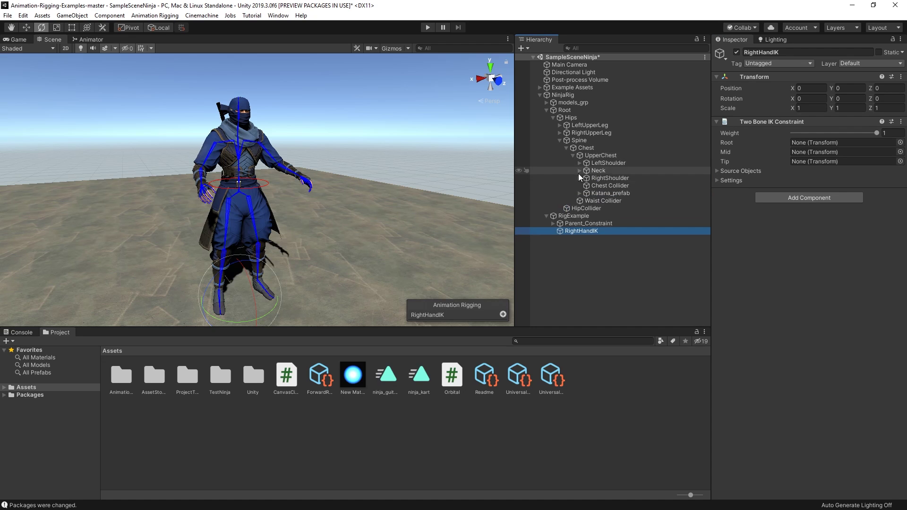
click(579, 178)
click(587, 186)
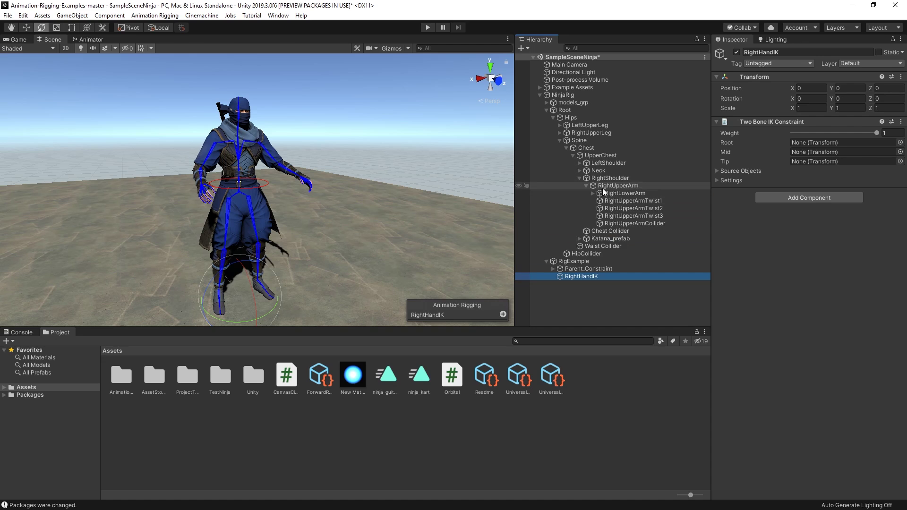
click(594, 192)
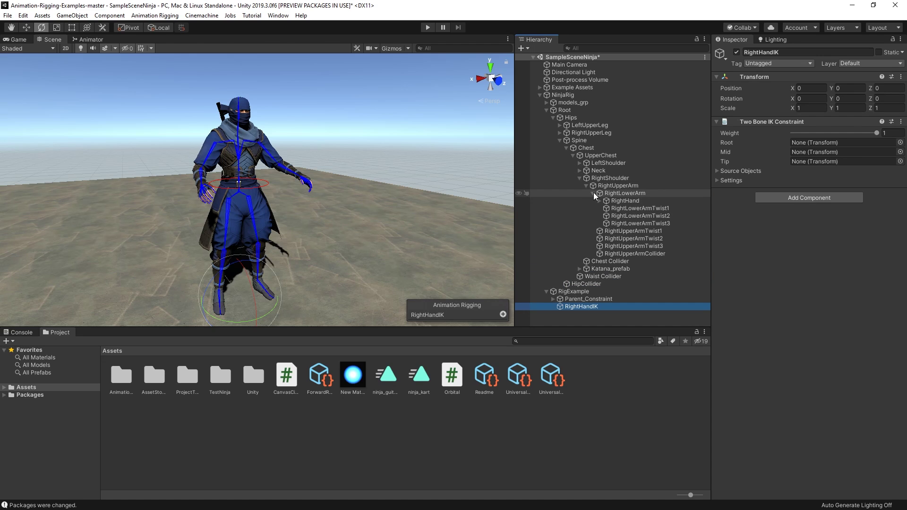
drag(614, 186, 810, 141)
drag(627, 191, 808, 152)
drag(639, 202, 810, 161)
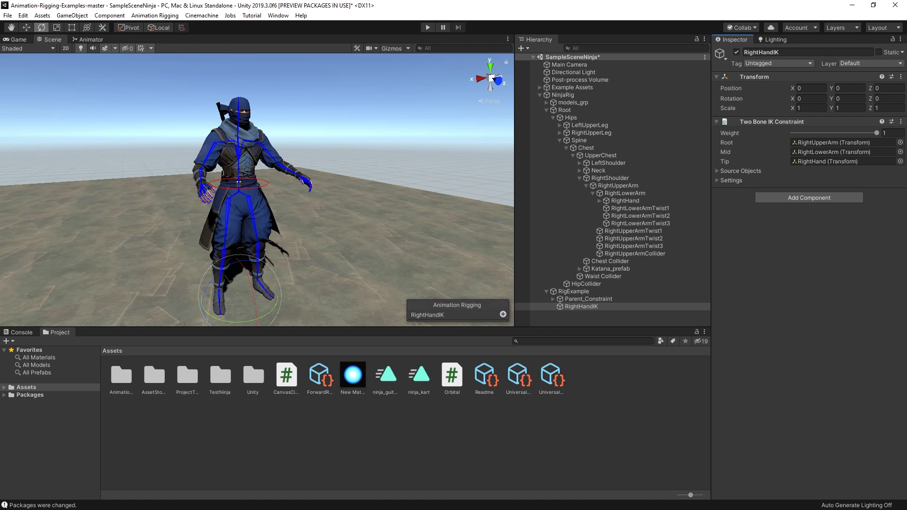
- Create a Controller child under RightHandIK and align its transform to the RightHand bone
right_click(581, 306)
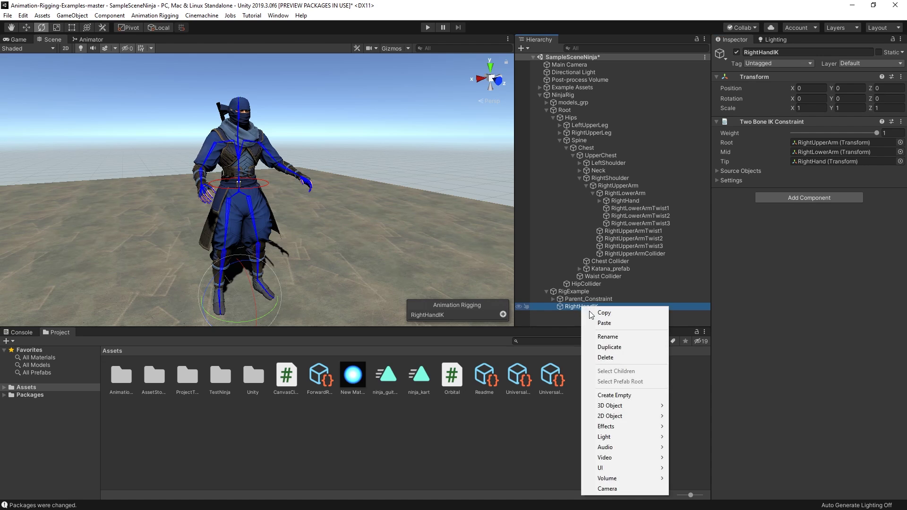
click(609, 395)
text(Controller)
key(Return)
ctrl+click(625, 201)
key(w)
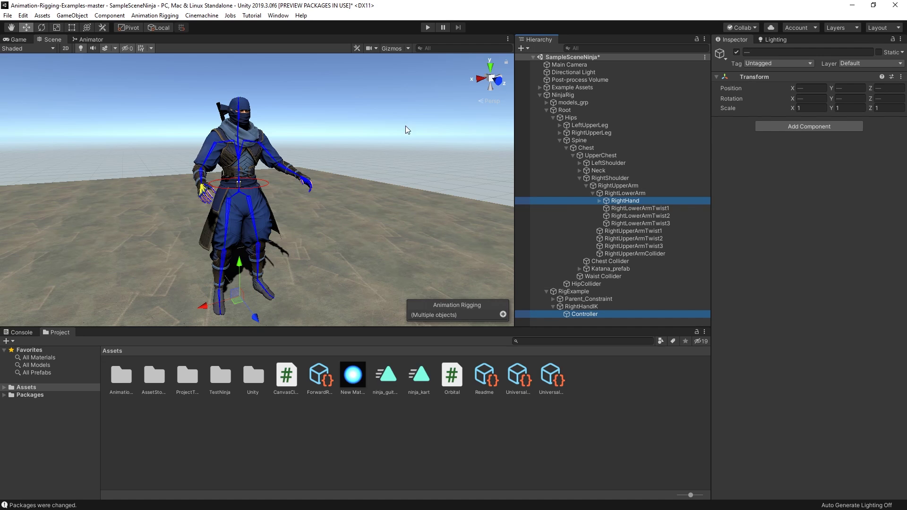
click(155, 15)
click(168, 36)
- Give the Controller the SquareEffector shape
click(584, 313)
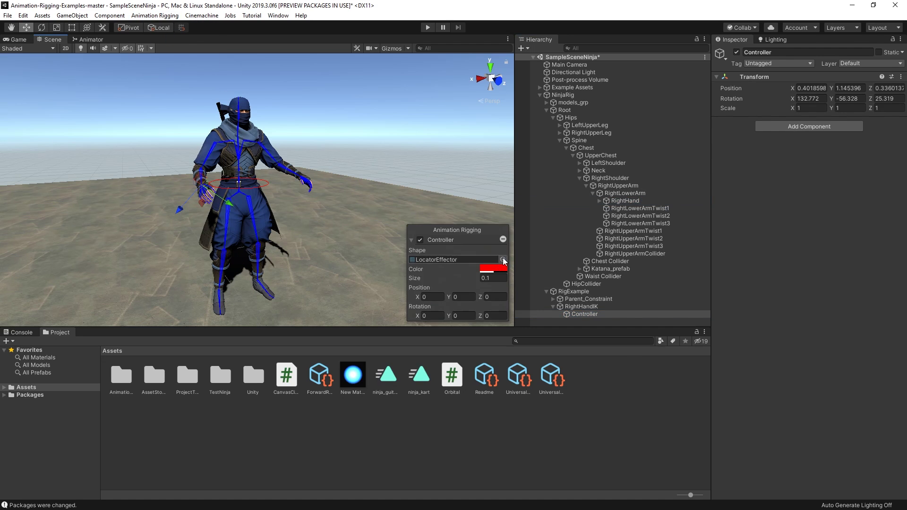
click(503, 257)
text(squar)
double_click(317, 163)
click(435, 272)
- Set the Controller as RightHandIK's Two Bone IK target and start play mode
click(580, 306)
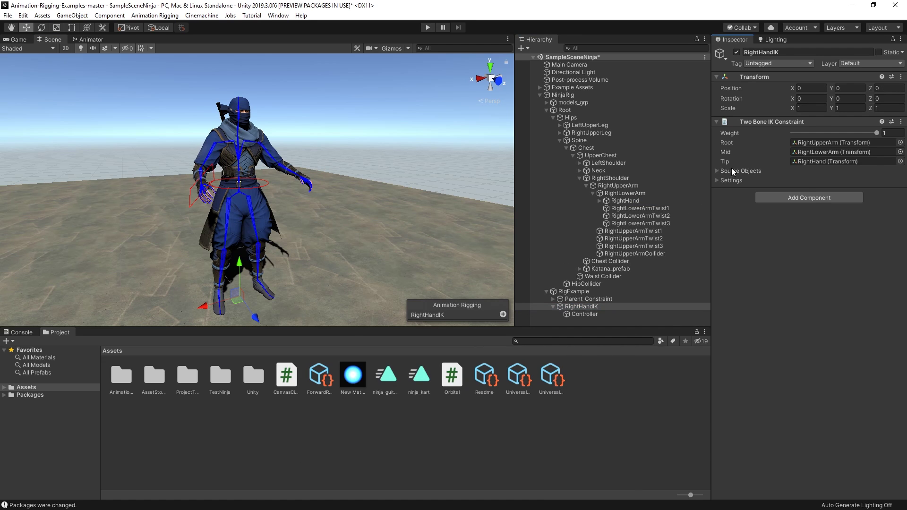
click(731, 171)
drag(577, 315, 810, 180)
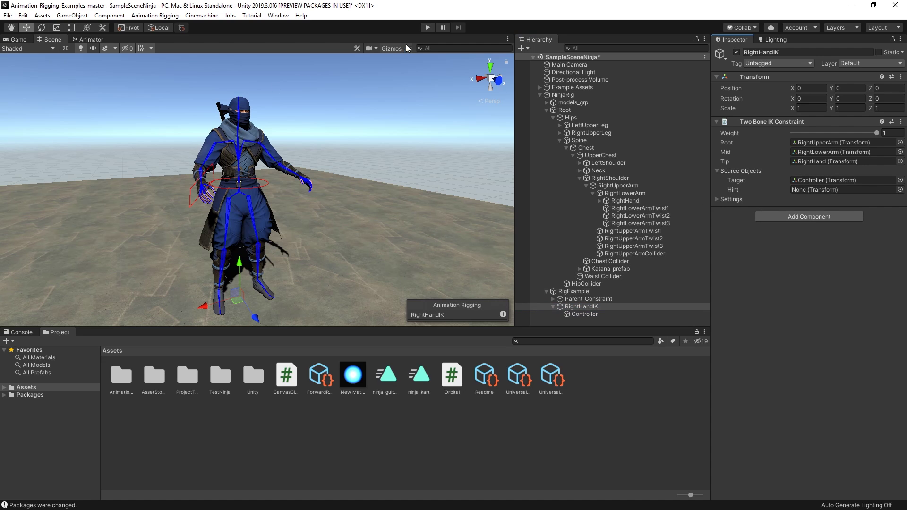
click(427, 27)
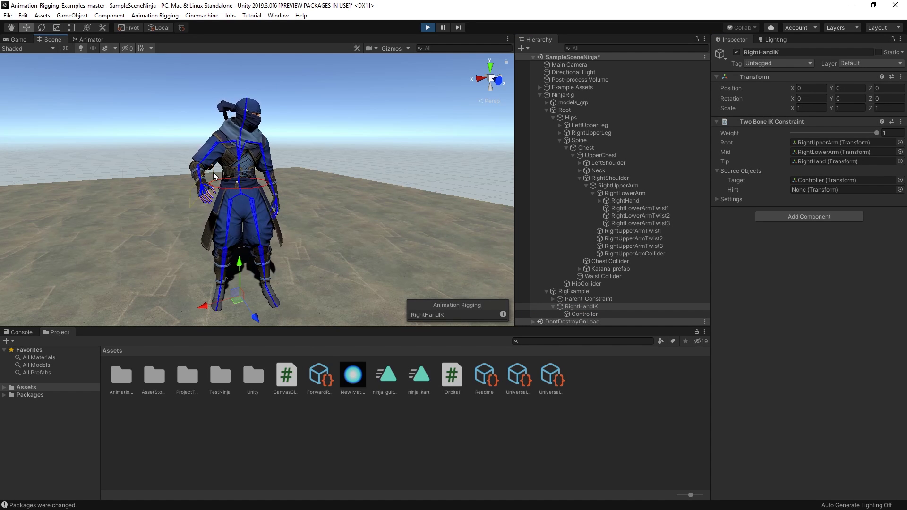
- Move the right hand controller to pull the arm, then rotate it to twist the hand
click(213, 172)
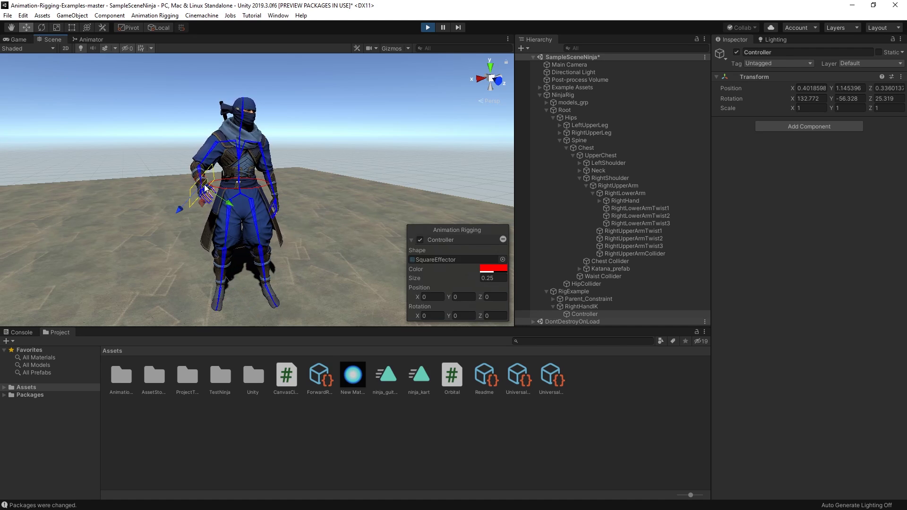
mouse_move(204, 188)
mouse_down()
mouse_move(203, 177)
mouse_move(217, 178)
mouse_move(209, 182)
mouse_up()
scroll(207, 183, up, 2)
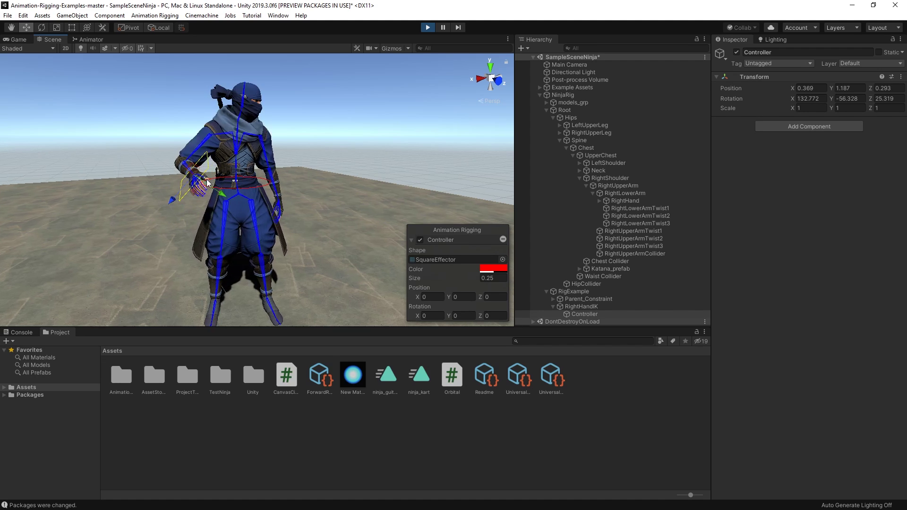
scroll(208, 182, up, 5)
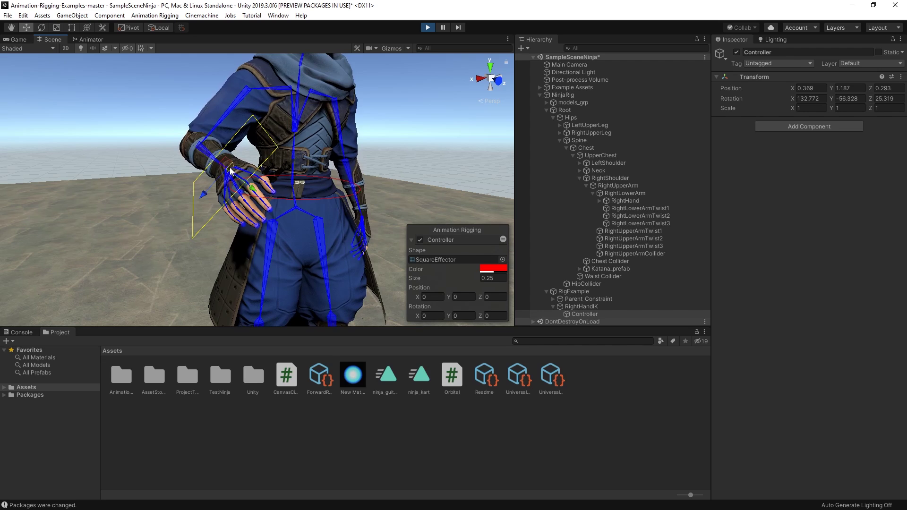
drag(230, 172, 232, 173)
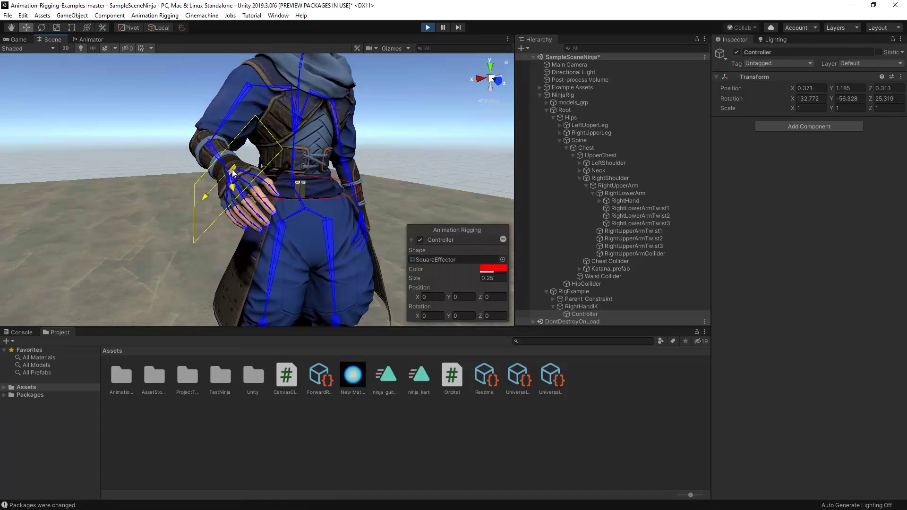
click(41, 27)
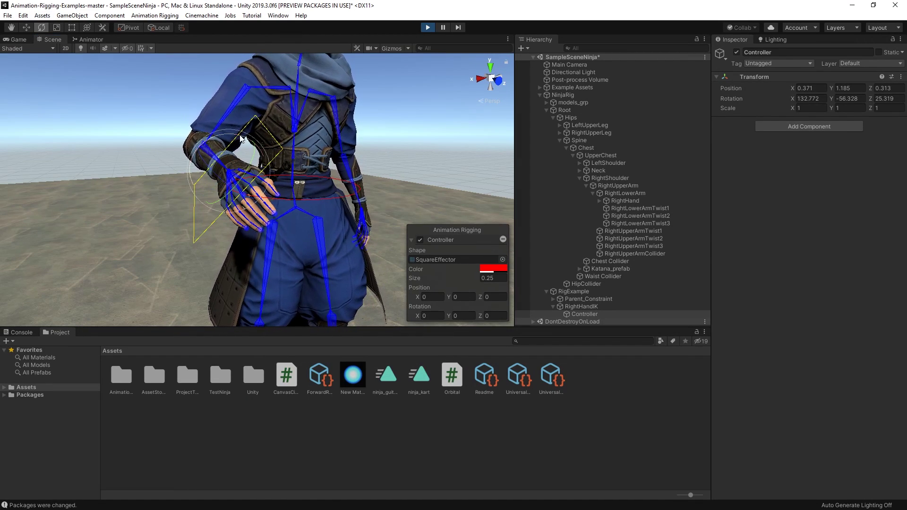
drag(241, 139, 275, 140)
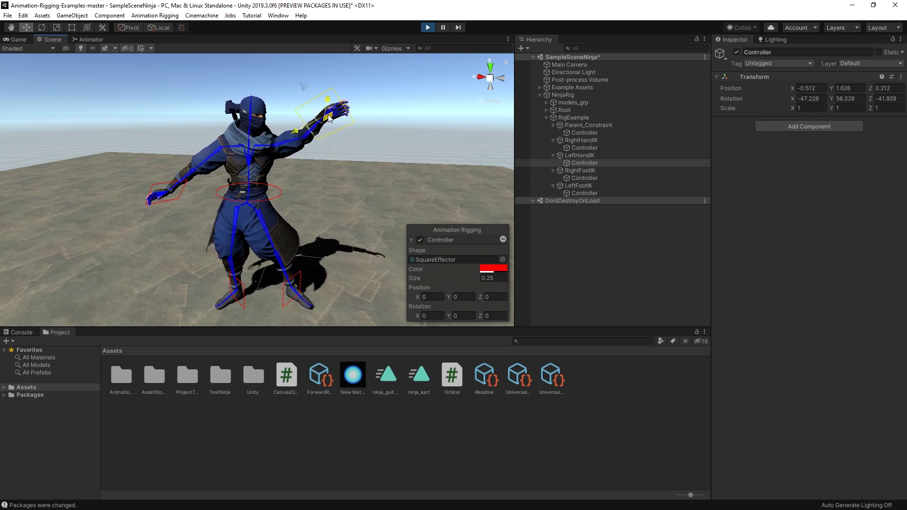
- Rotate the right foot controller to turn the ninja's foot
click(227, 298)
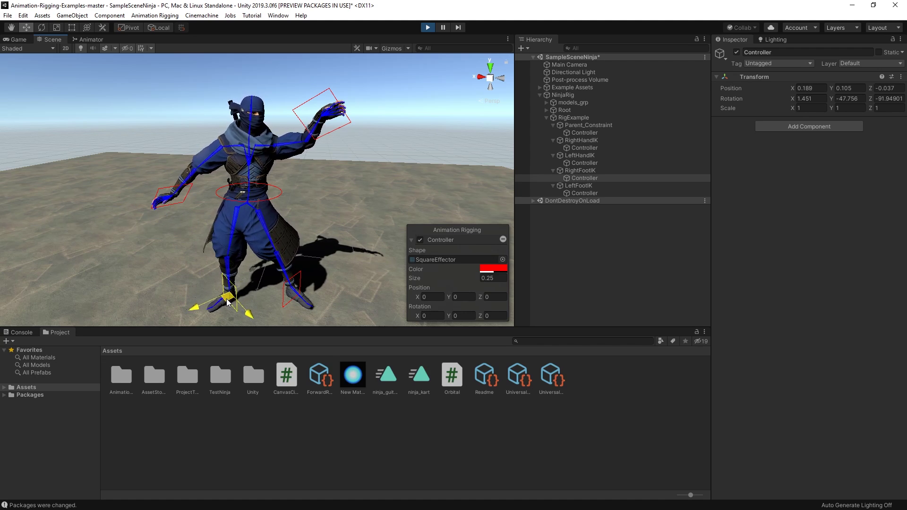
key(e)
mouse_move(267, 315)
mouse_down()
mouse_move(253, 313)
mouse_move(277, 313)
mouse_up()
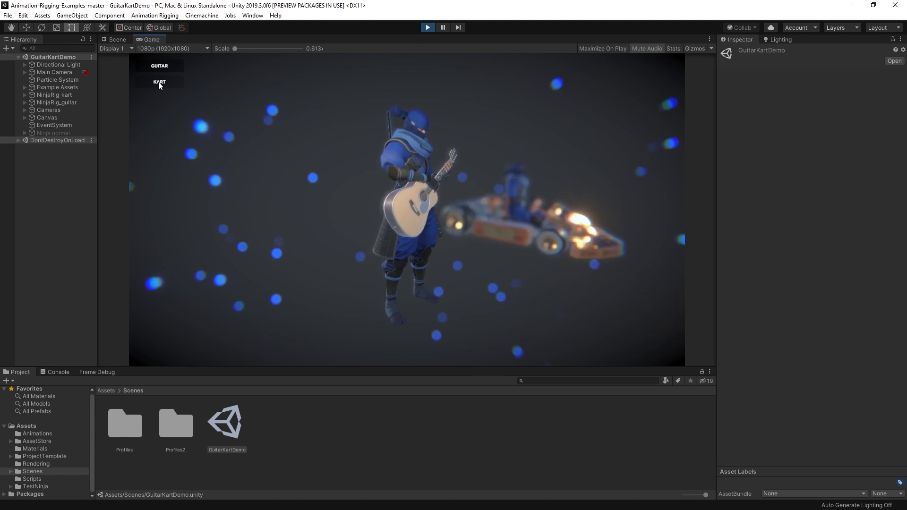
- Switch the GuitarKartDemo to the KART option so the ninja drives the kart
click(159, 83)
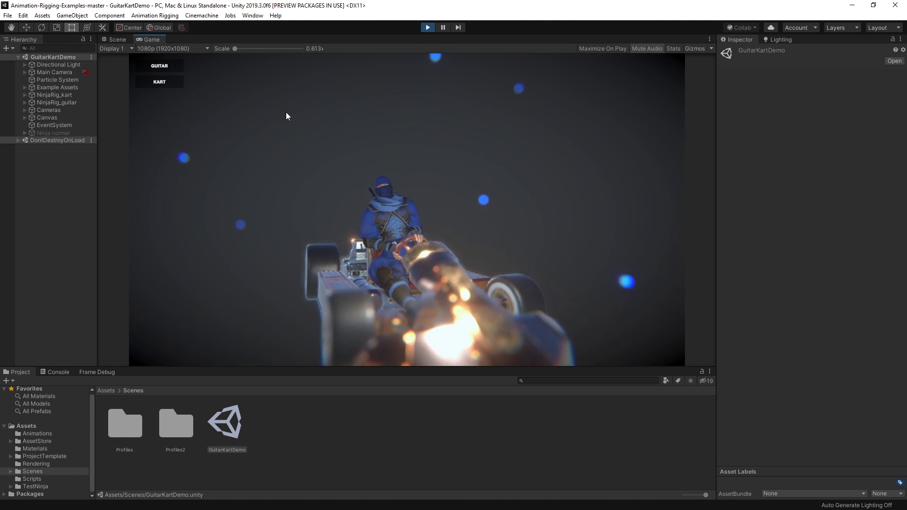